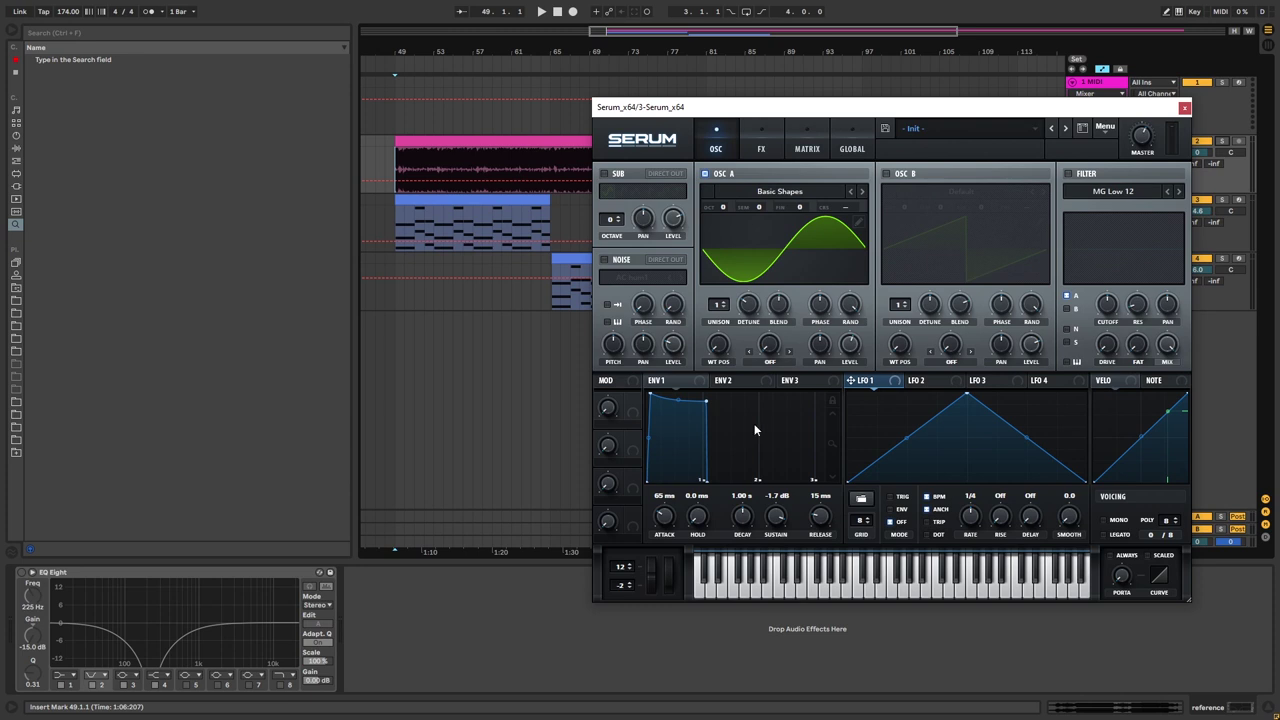
Play back the original track, then enable the EQ Eight with its -15 dB cut at 225 Hz
left_click(397, 168)
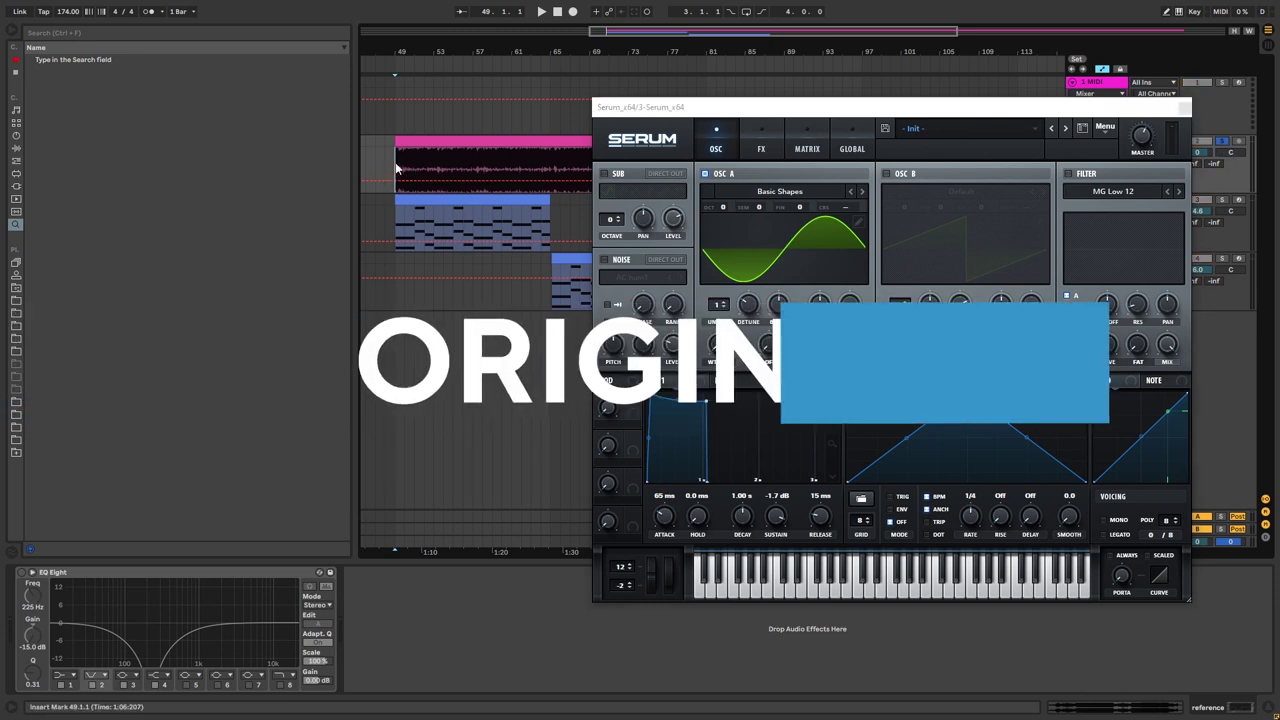
key("space")
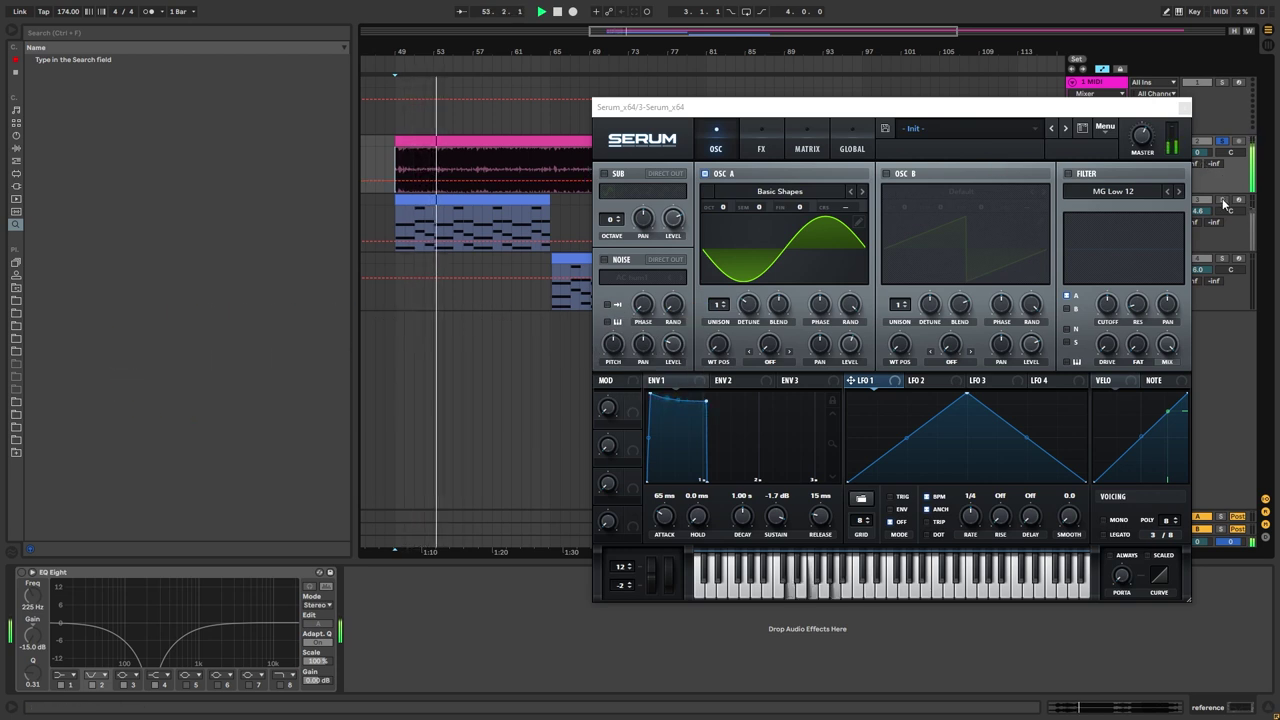
key("space")
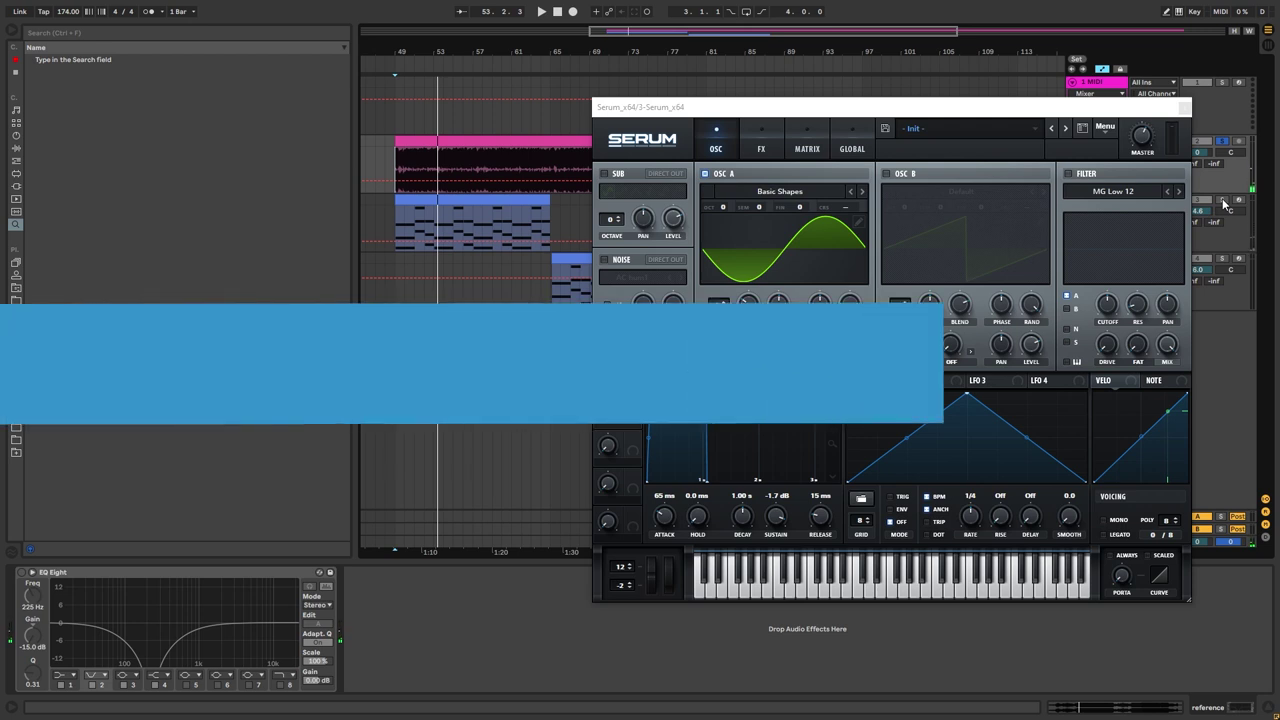
key("space")
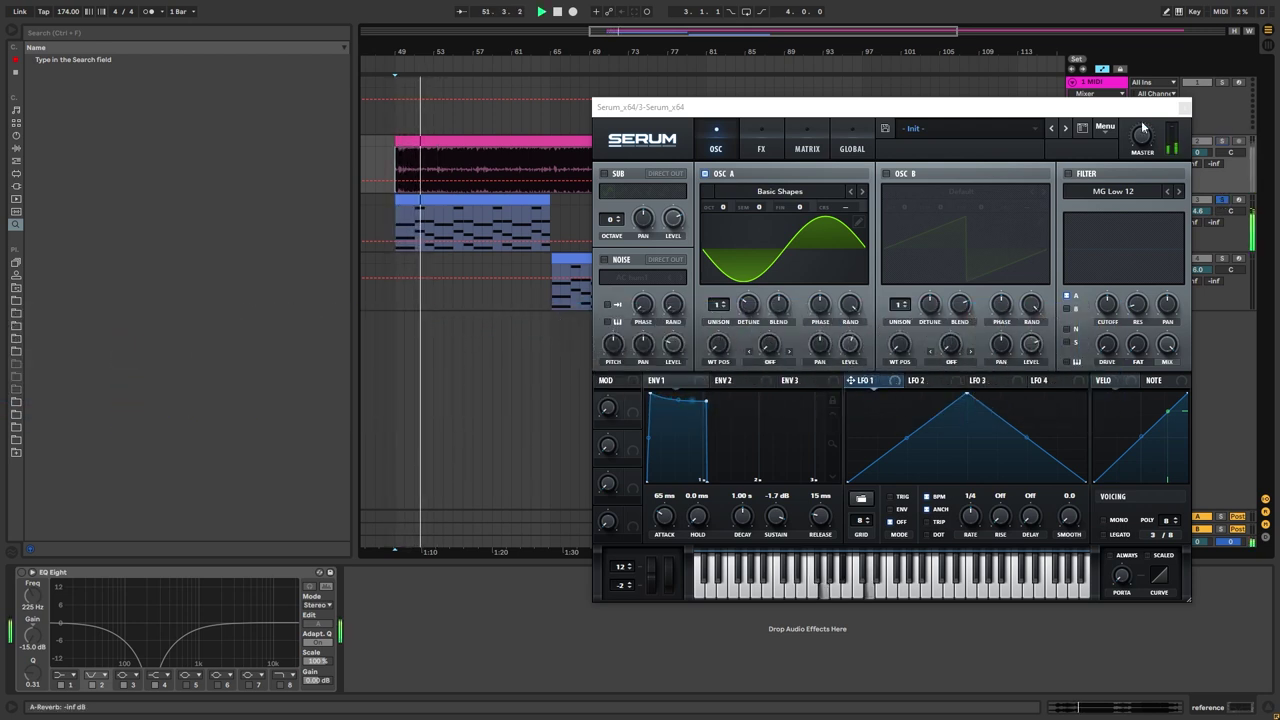
left_click(21, 572)
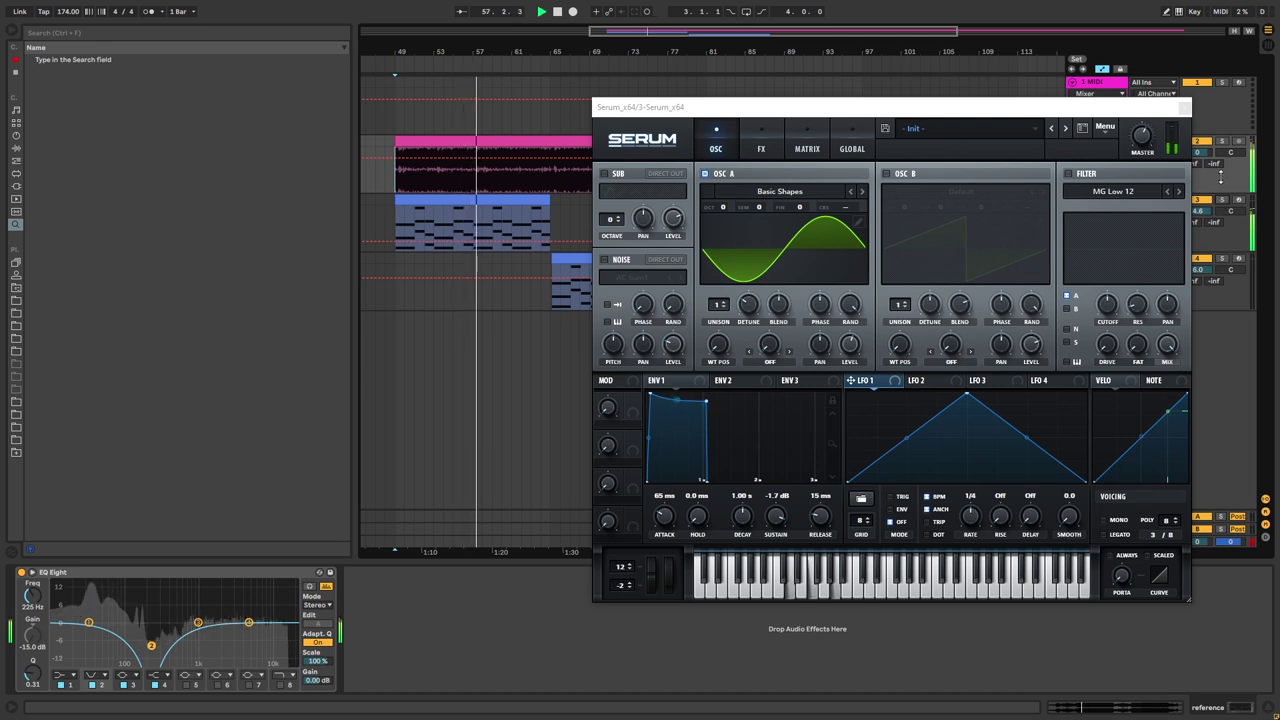
Play the original audio from bar 65
left_click(548, 186)
key("space")
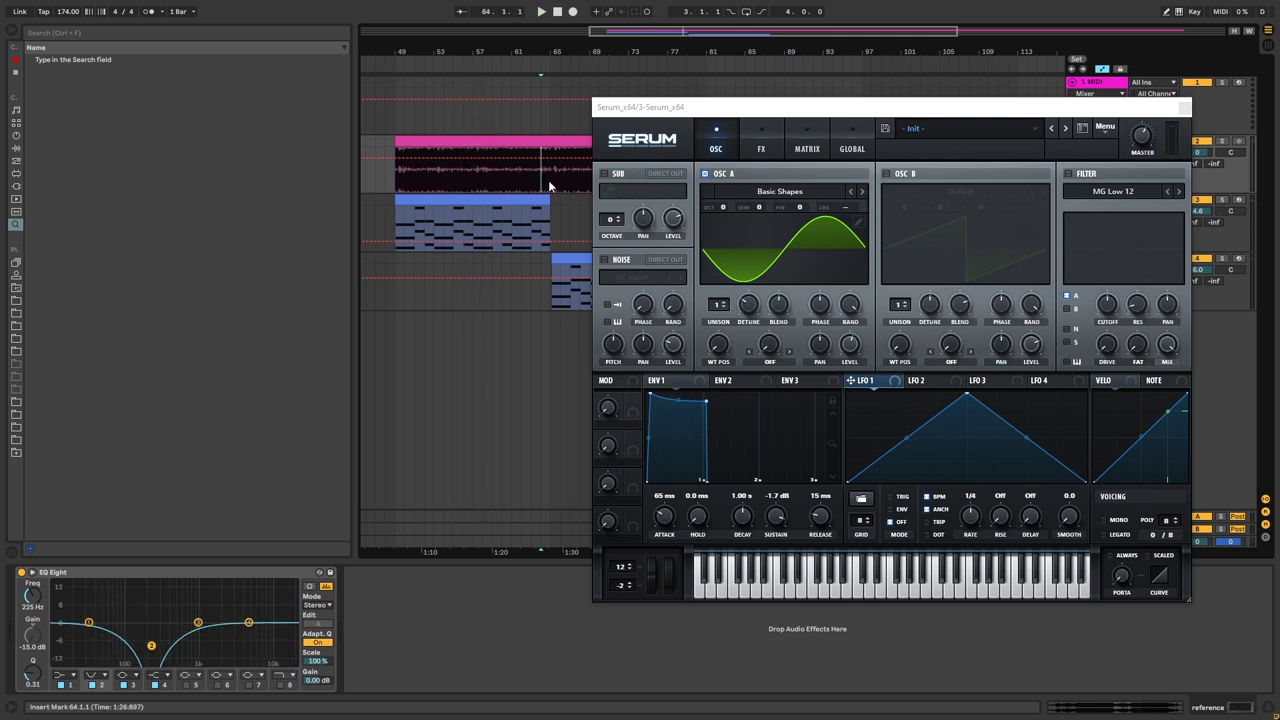
left_click(554, 160)
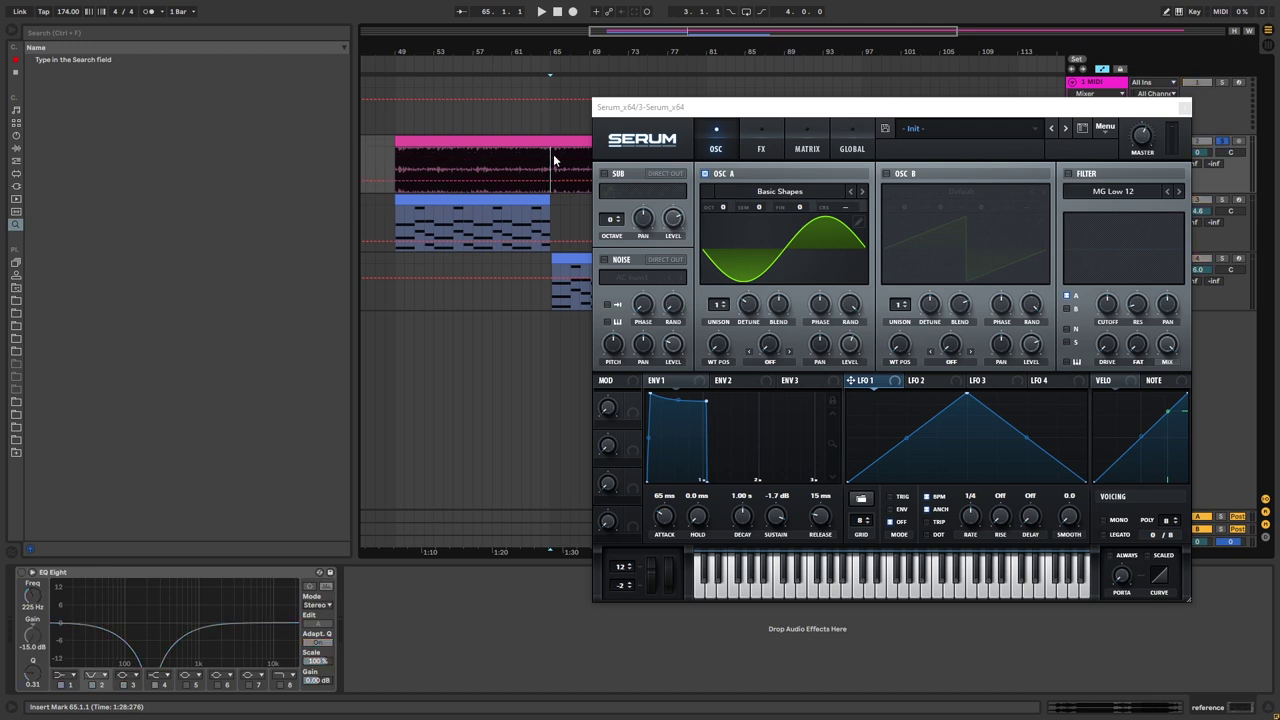
key("space")
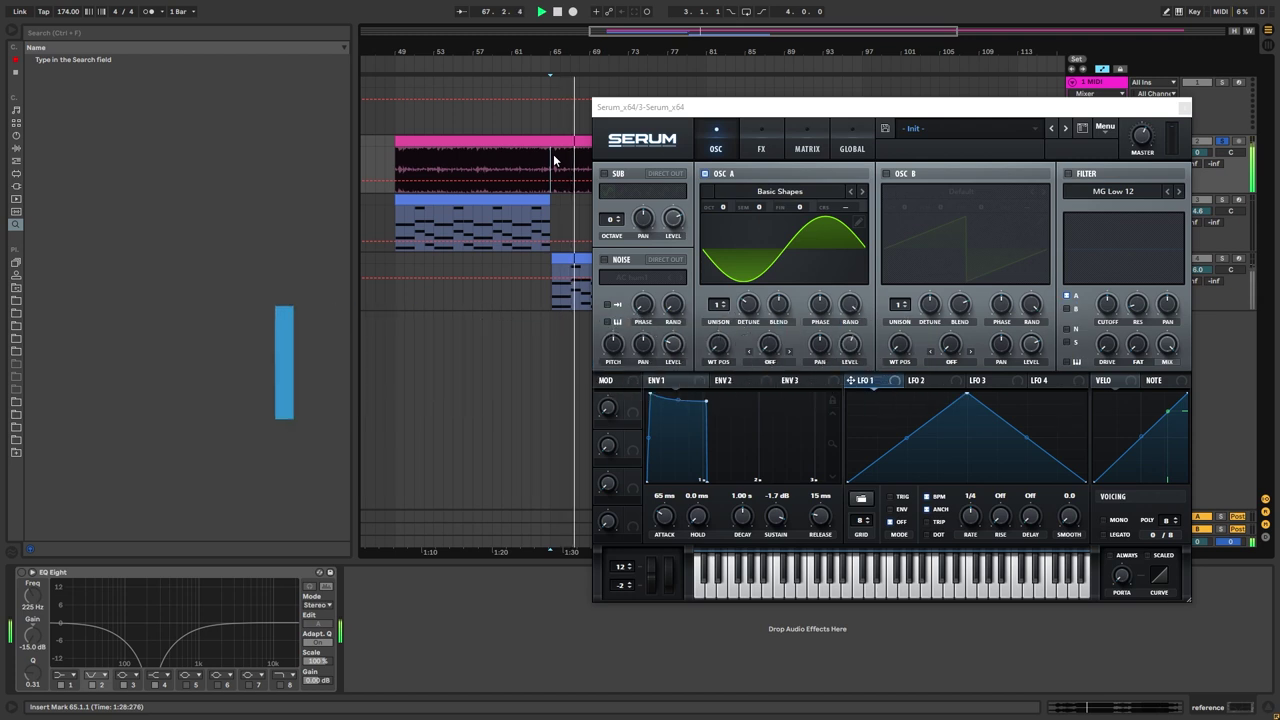
Show the recreation track's Serum, solo it to compare with the original, then unsolo and replay
left_click(521, 198)
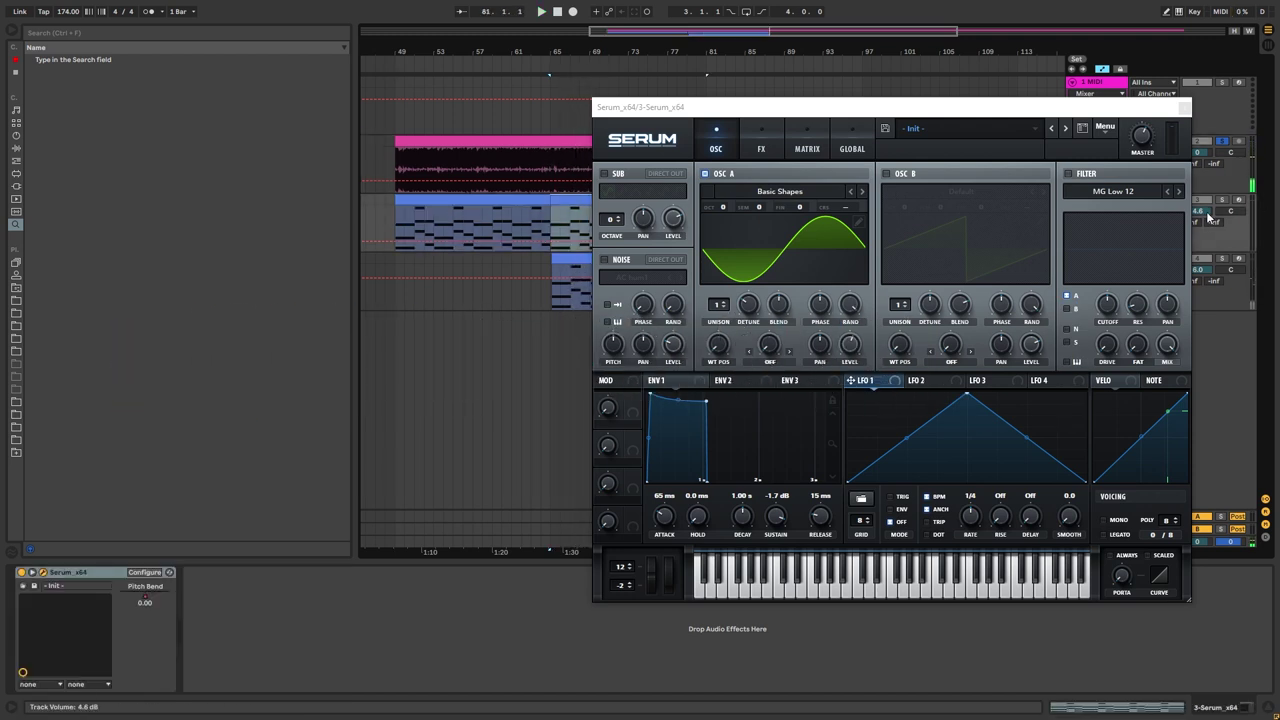
left_click(1222, 258)
key("space")
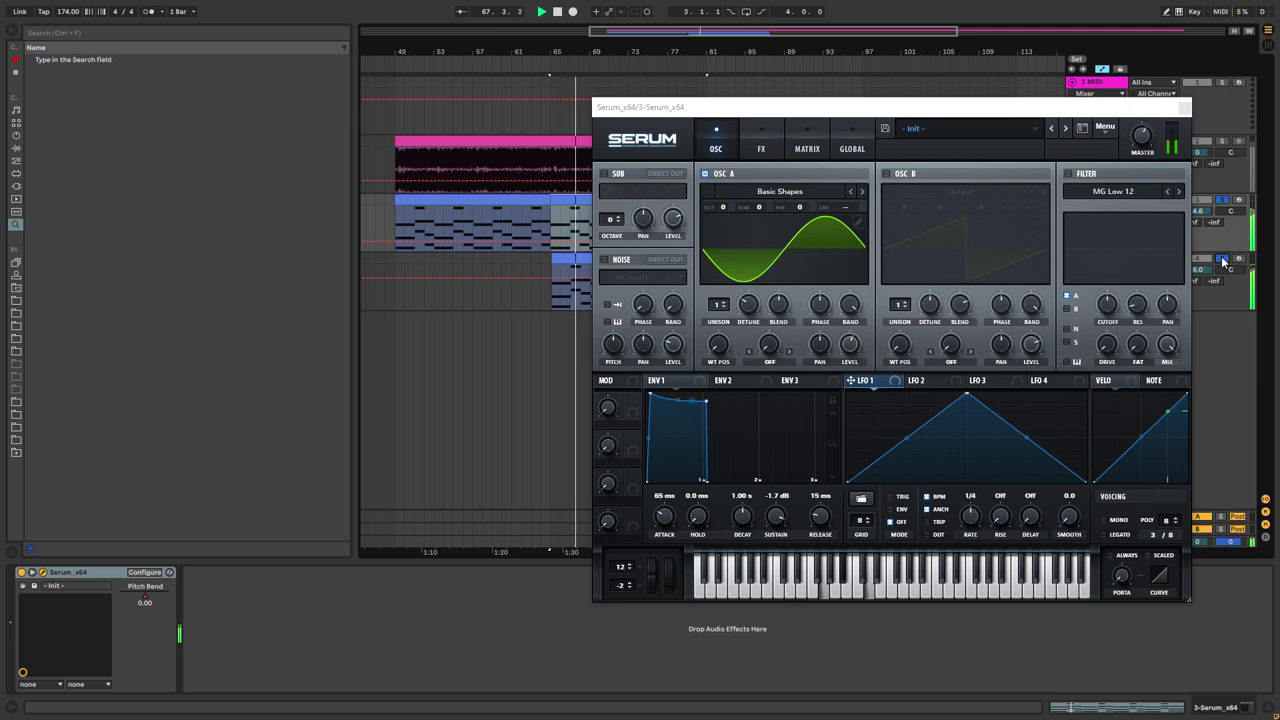
left_click(1222, 201)
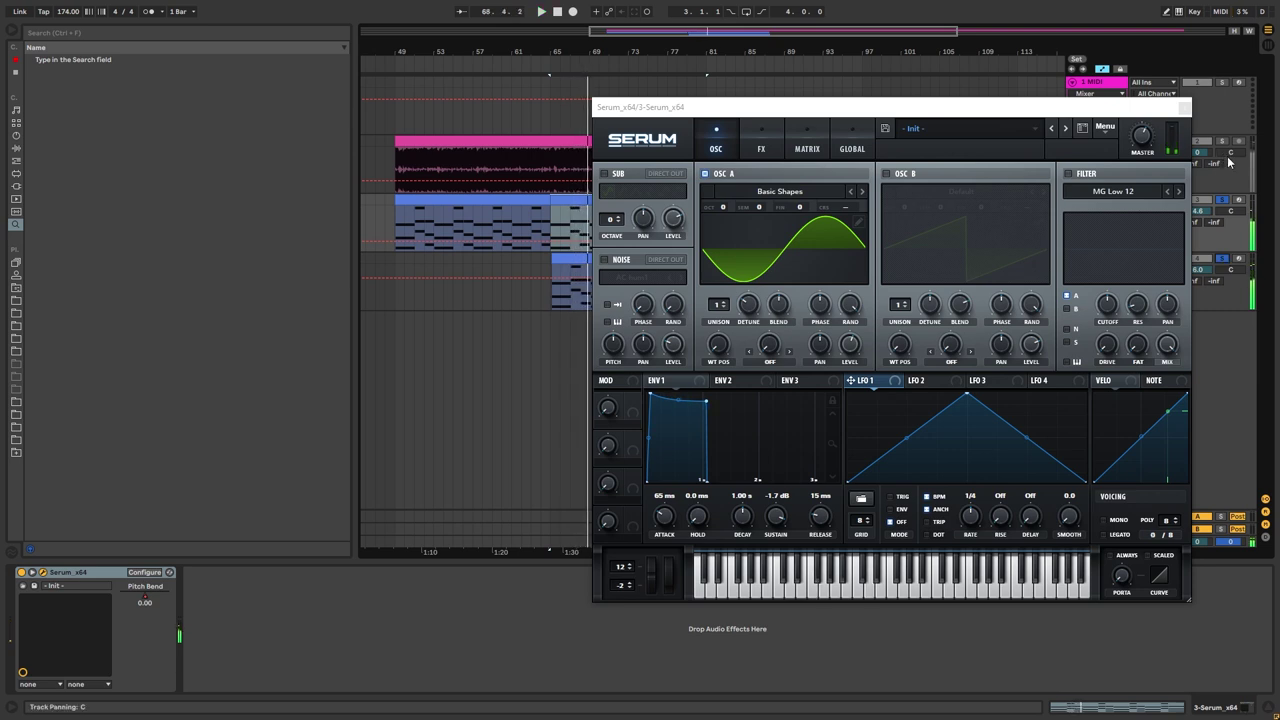
key("space")
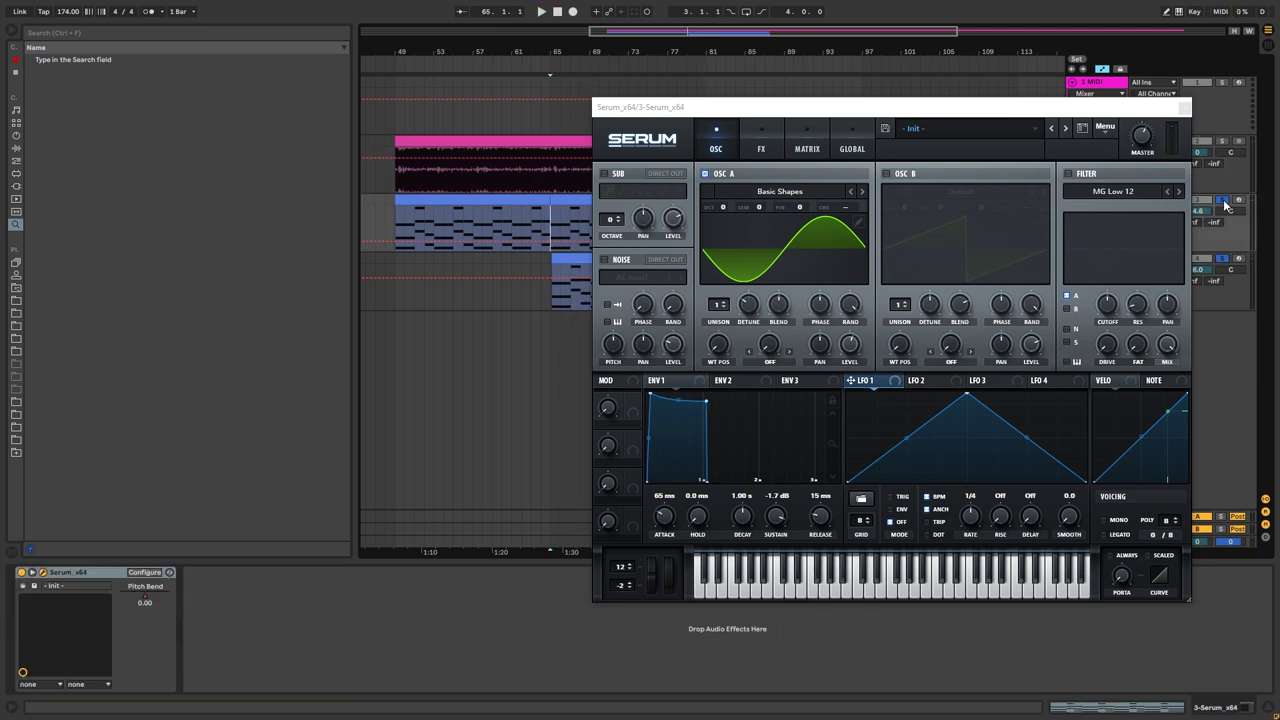
left_click(1223, 201)
key("space")
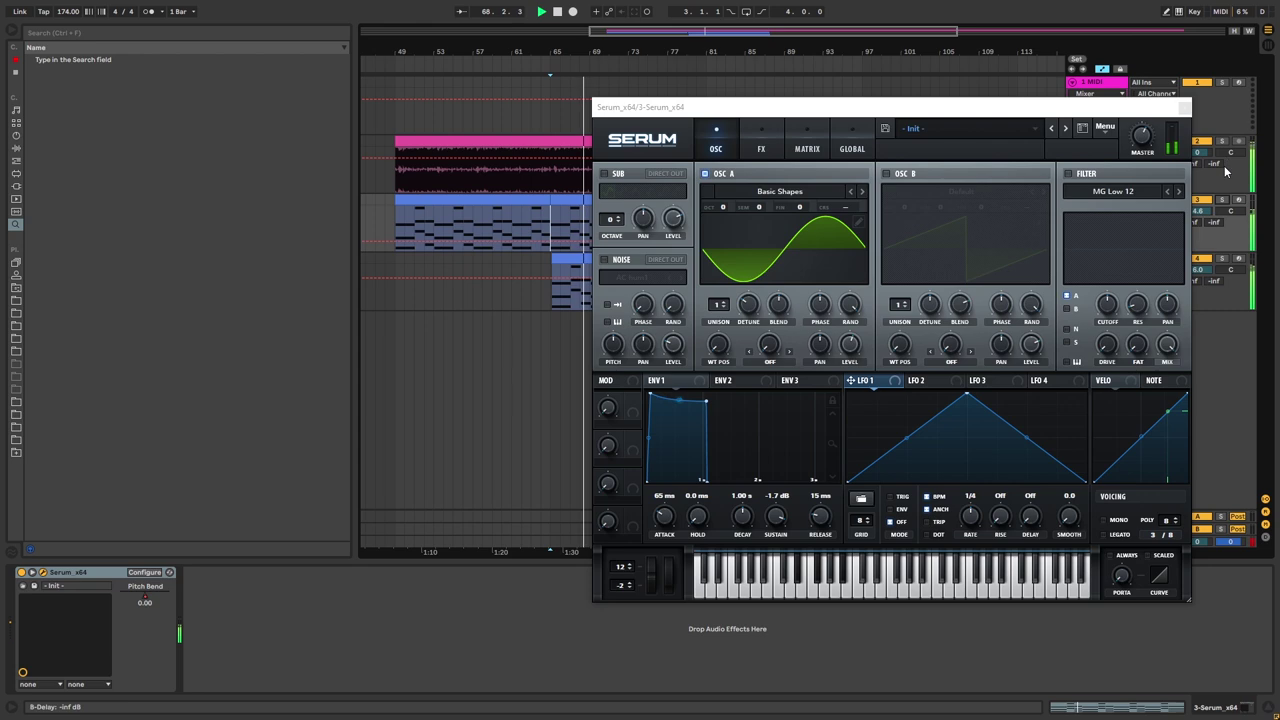
Stop playback and bring up the fourth track's Serum on its Init patch
key("space")
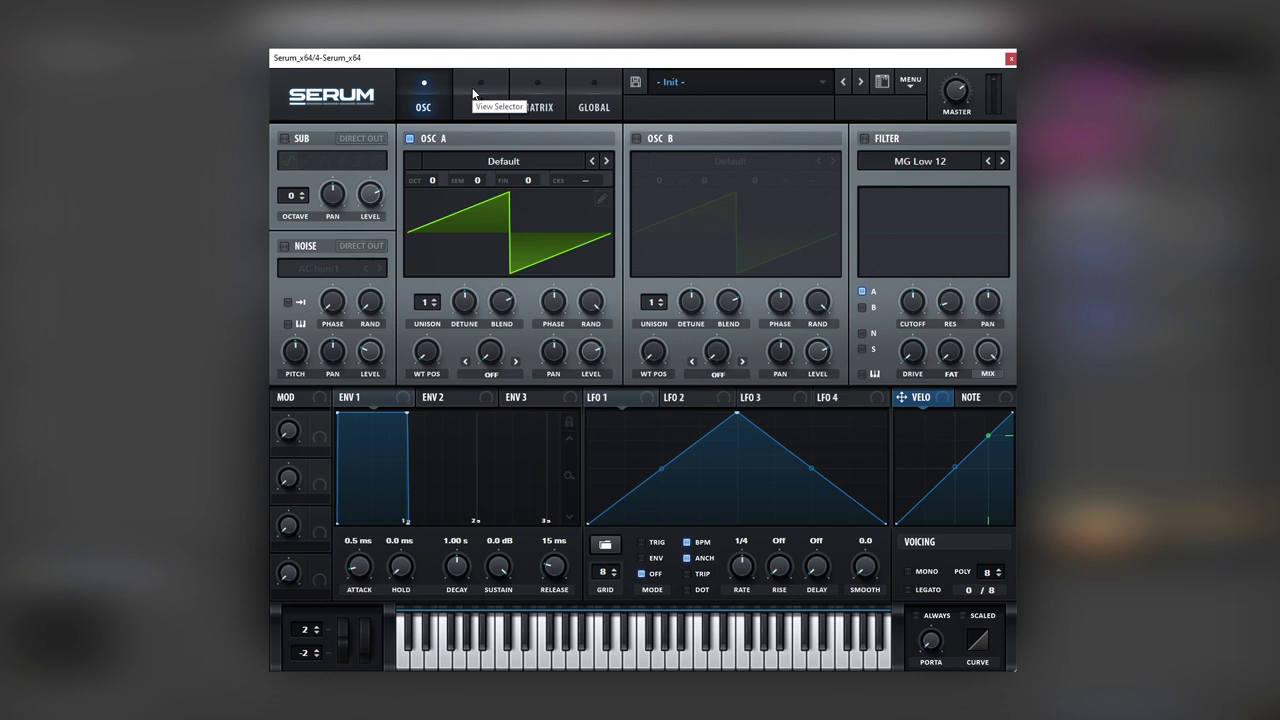
Load the Analog > Basic Shapes sine wavetable into oscillator A
left_click(511, 162)
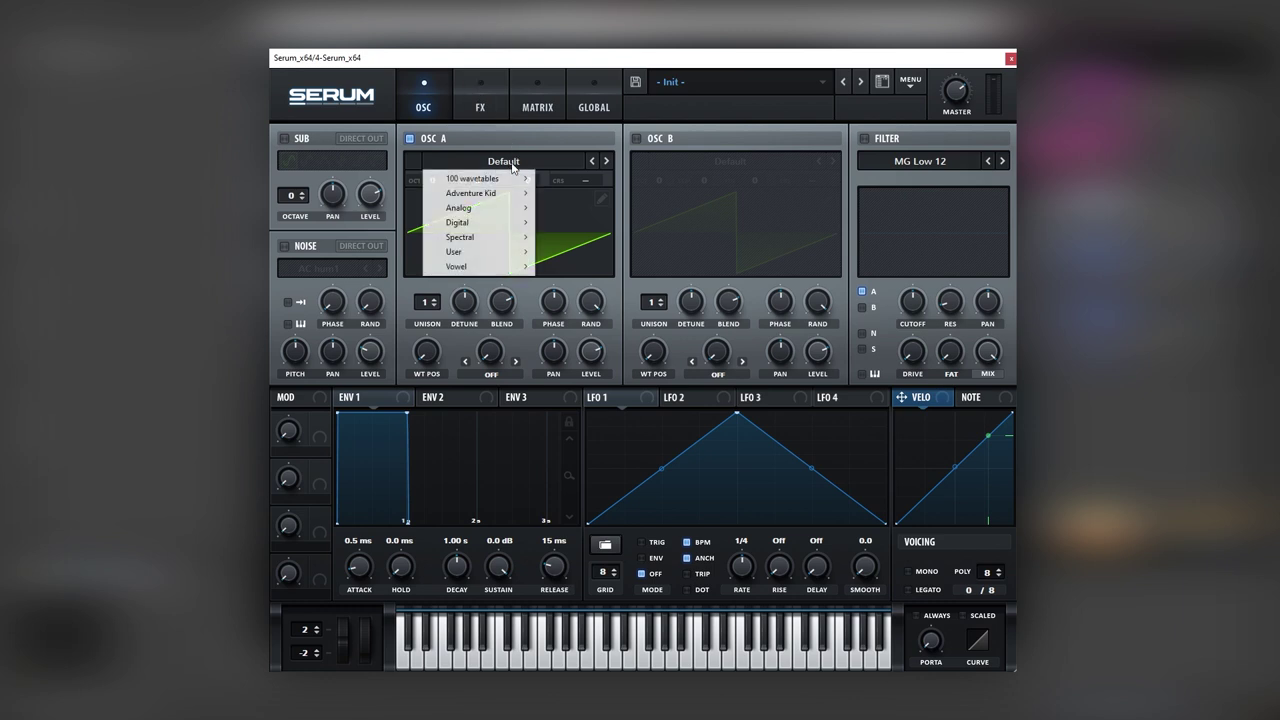
mouse_move(500, 208)
left_click(567, 270)
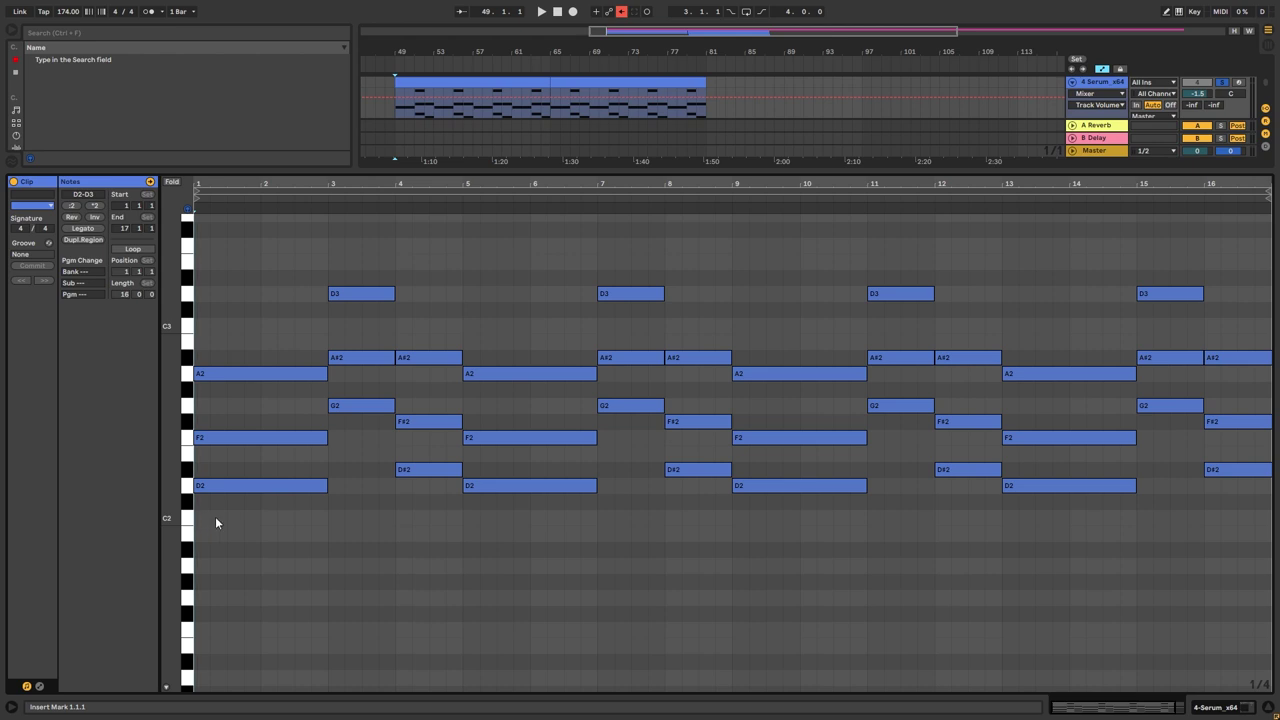
left_click_drag(215, 516, 262, 340)
left_click(363, 434)
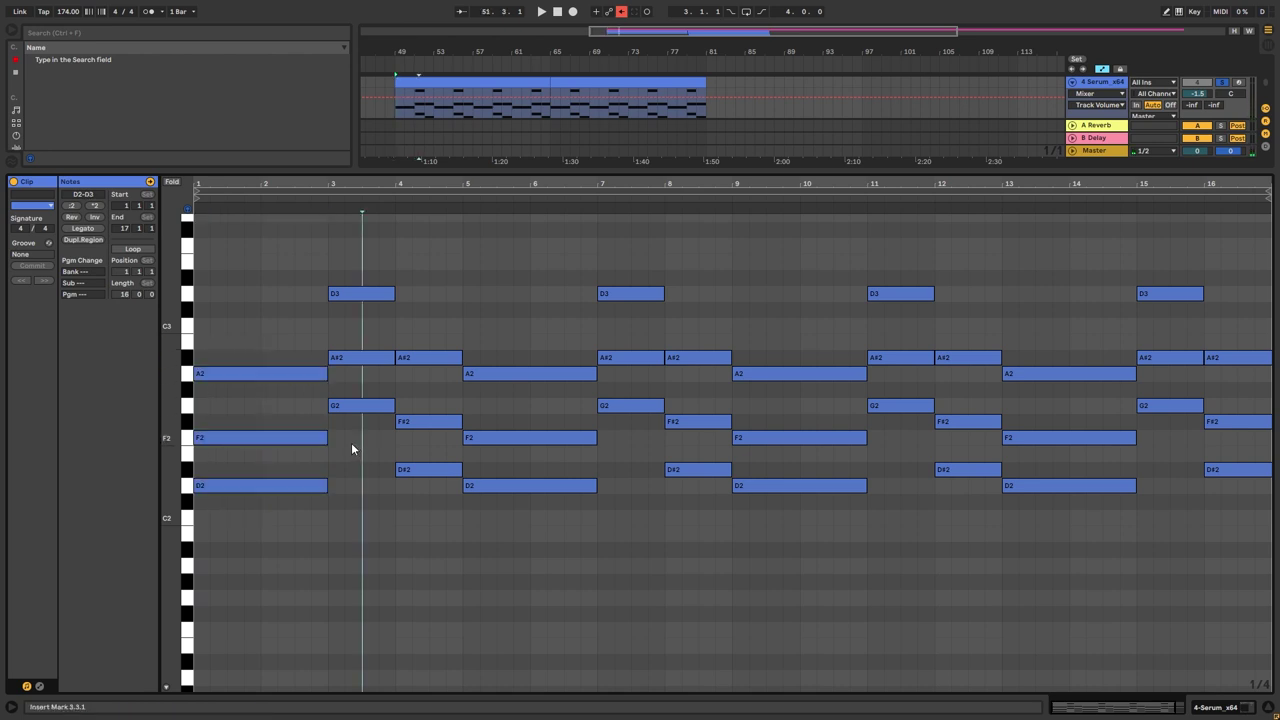
left_click(351, 435)
left_click_drag(351, 435, 374, 289)
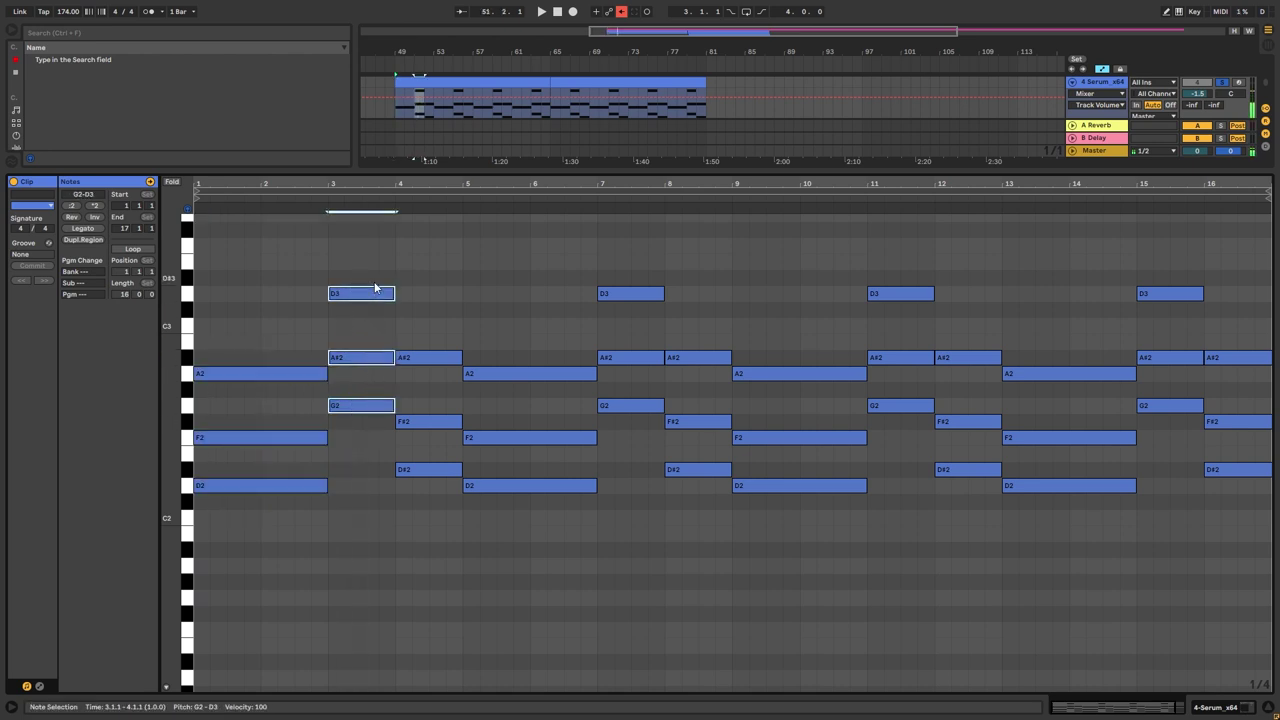
left_click_drag(412, 504, 450, 352)
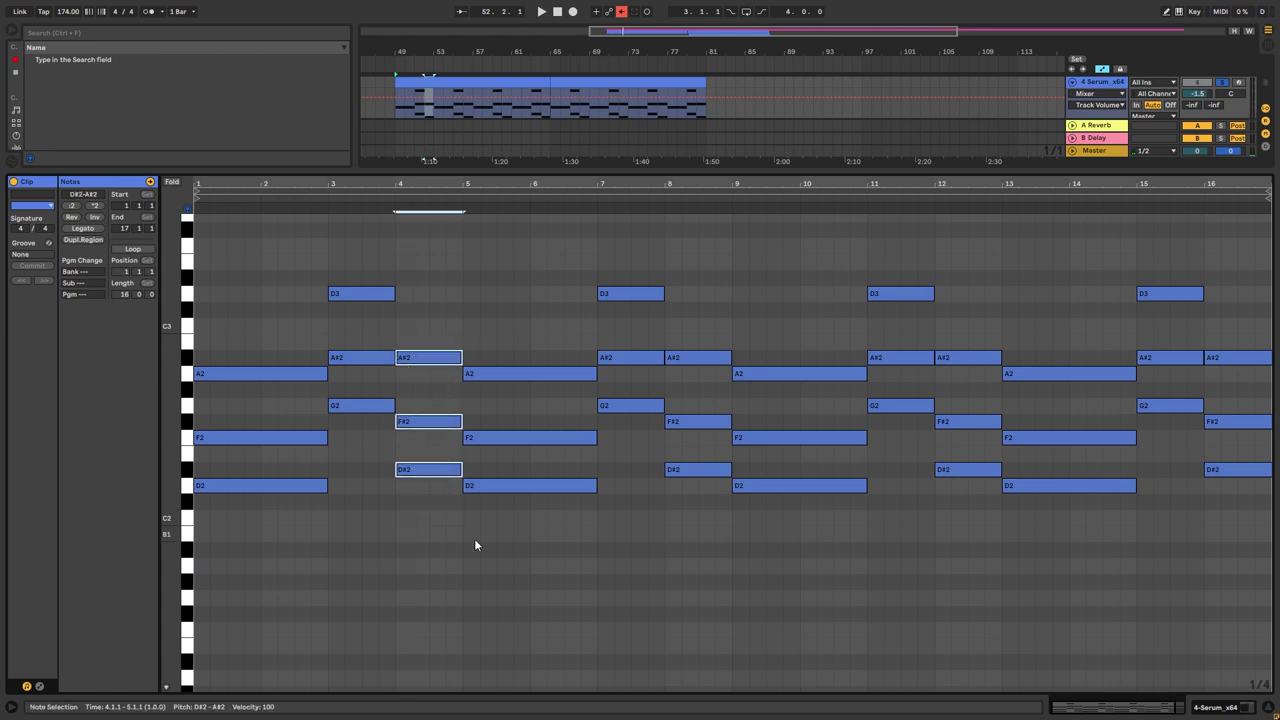
left_click_drag(474, 538, 535, 344)
left_click(516, 360)
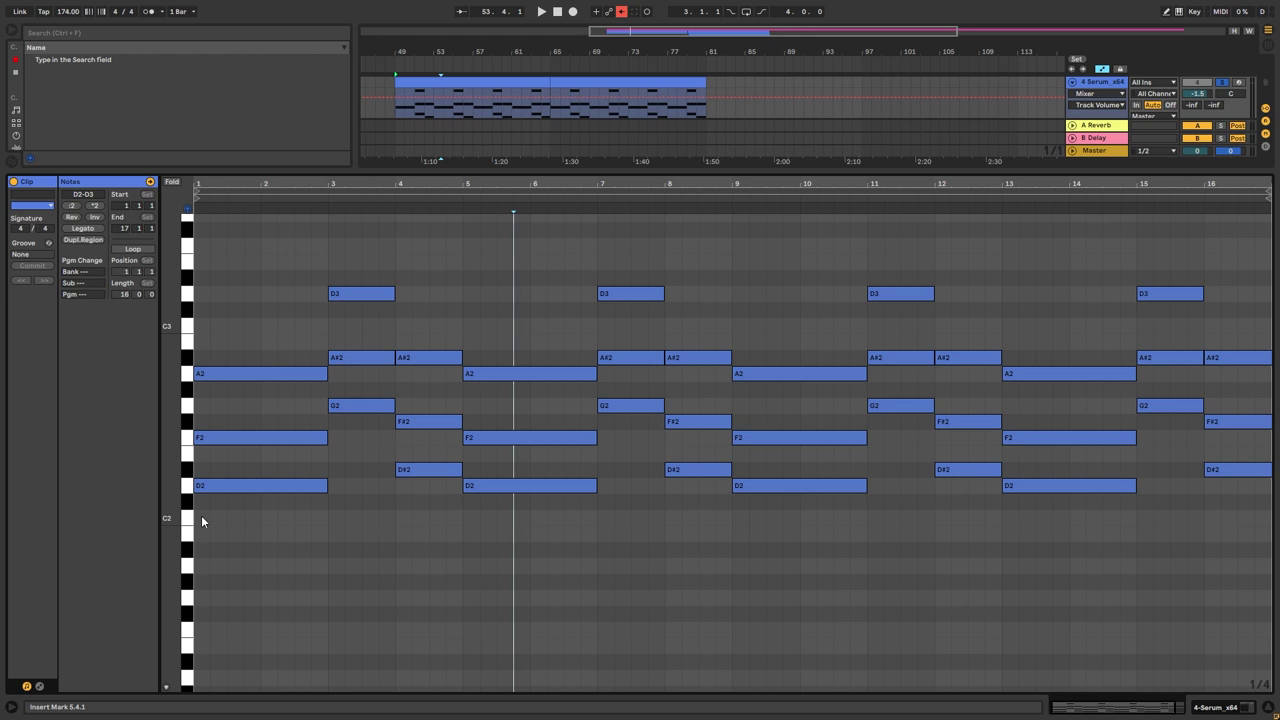
left_click_drag(200, 515, 277, 316)
left_click_drag(354, 458, 368, 250)
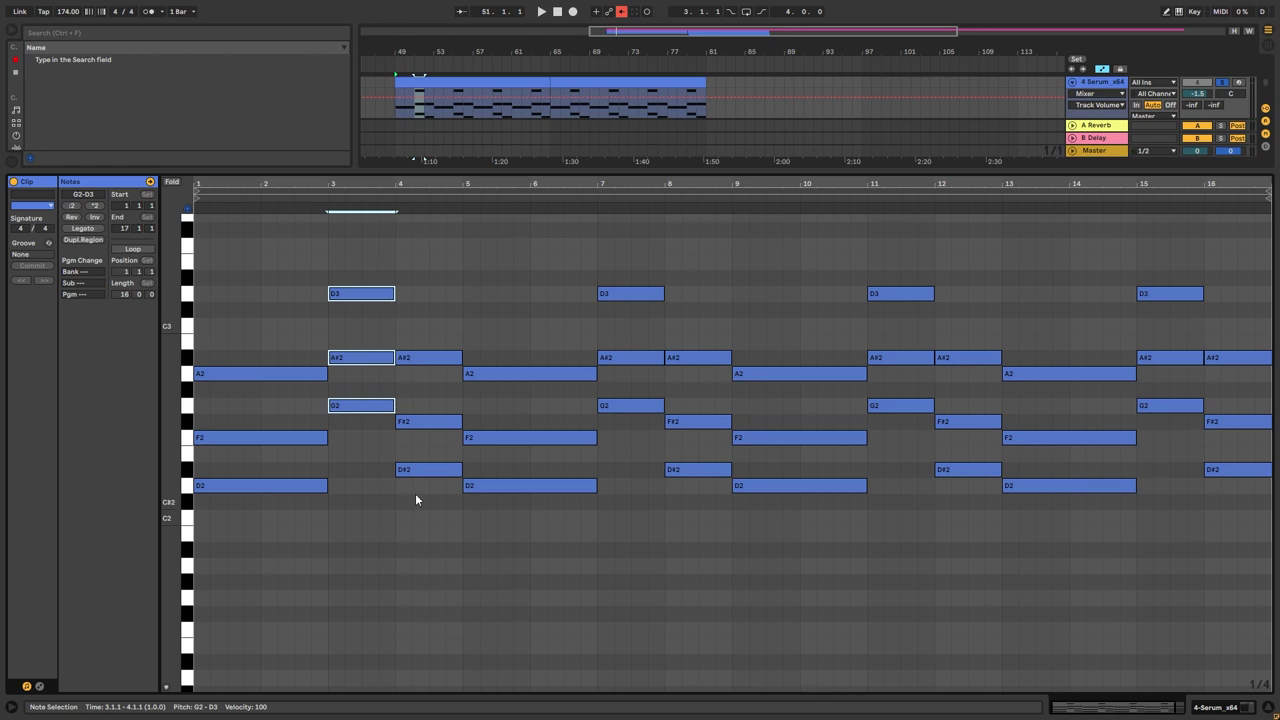
left_click_drag(416, 495, 457, 323)
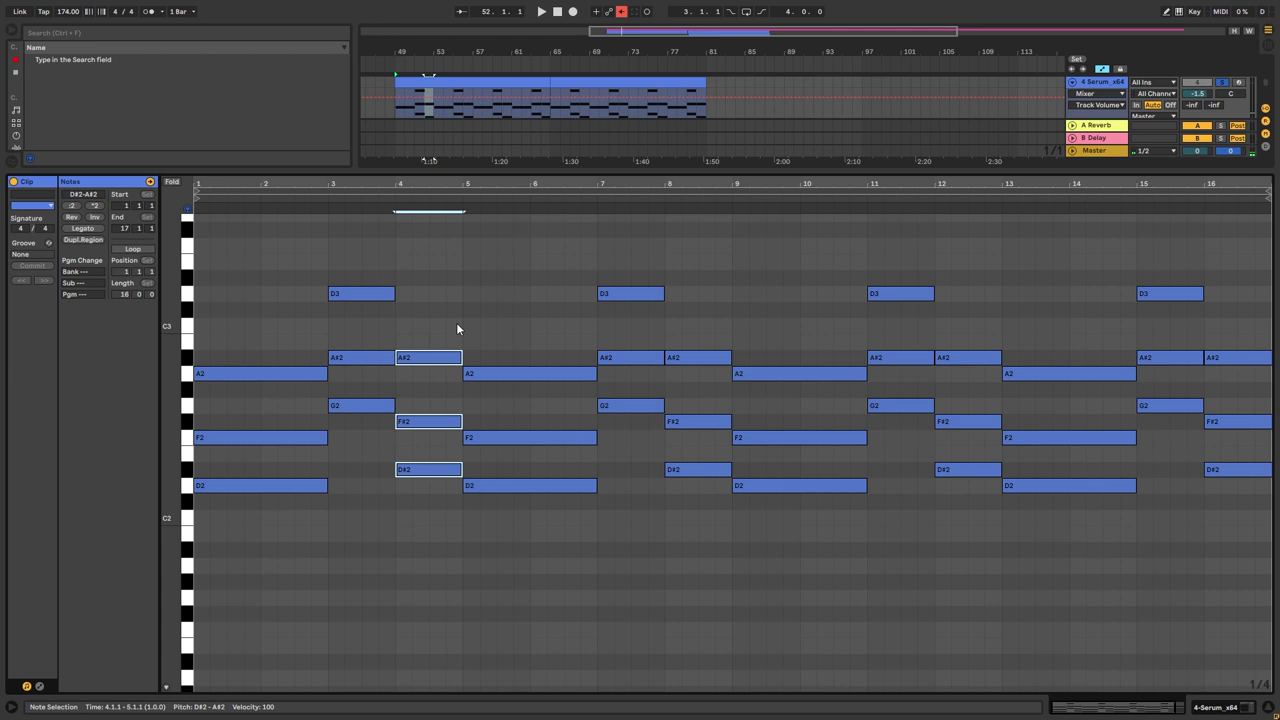
left_click(497, 525)
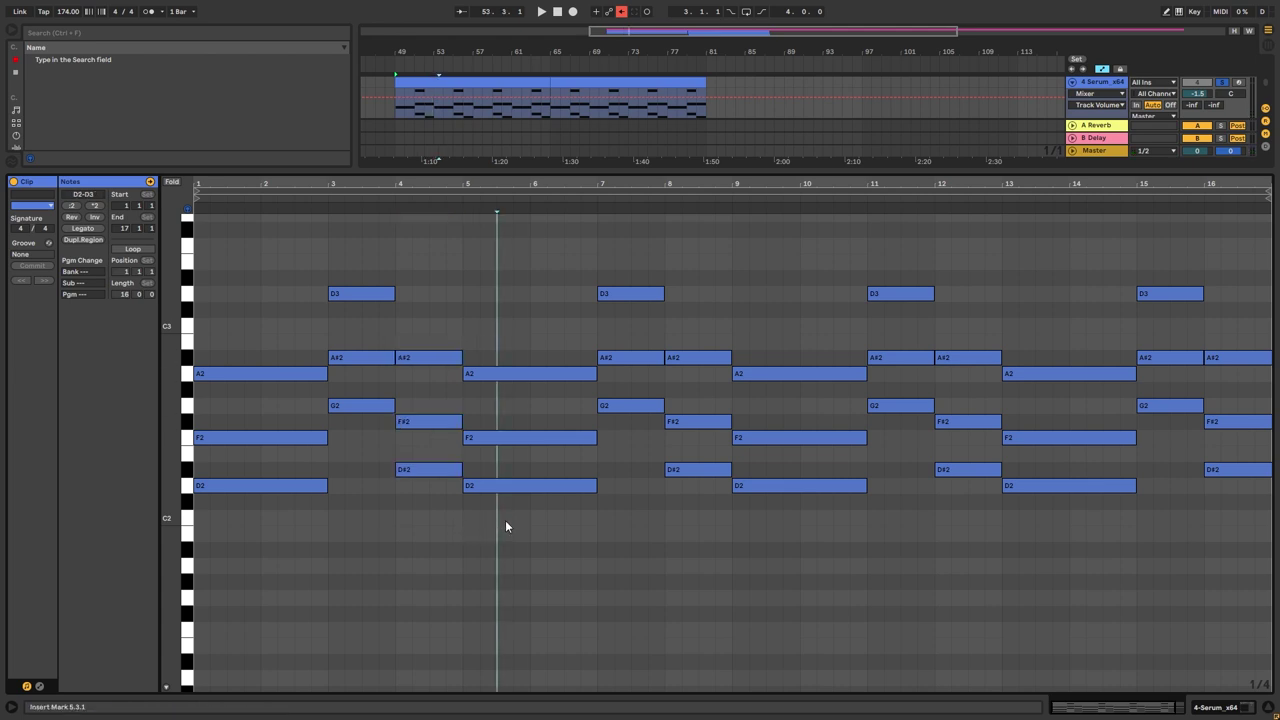
left_click_drag(501, 526, 532, 329)
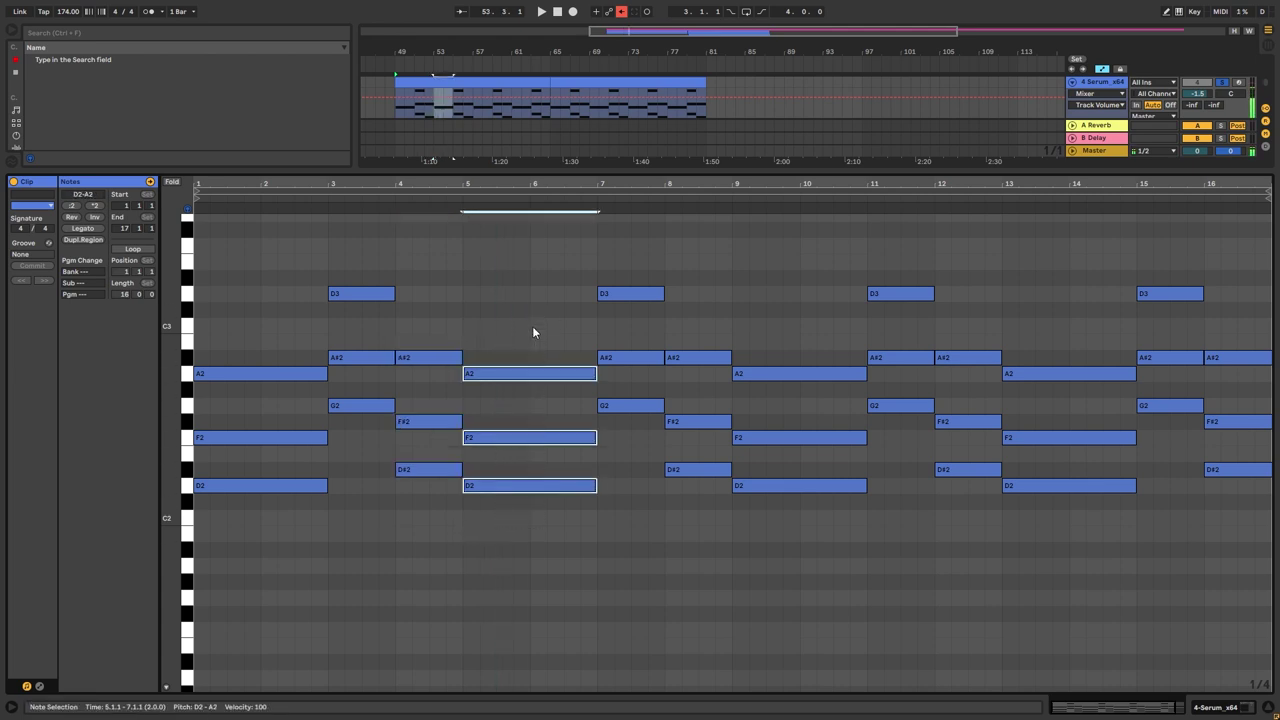
key("Up")
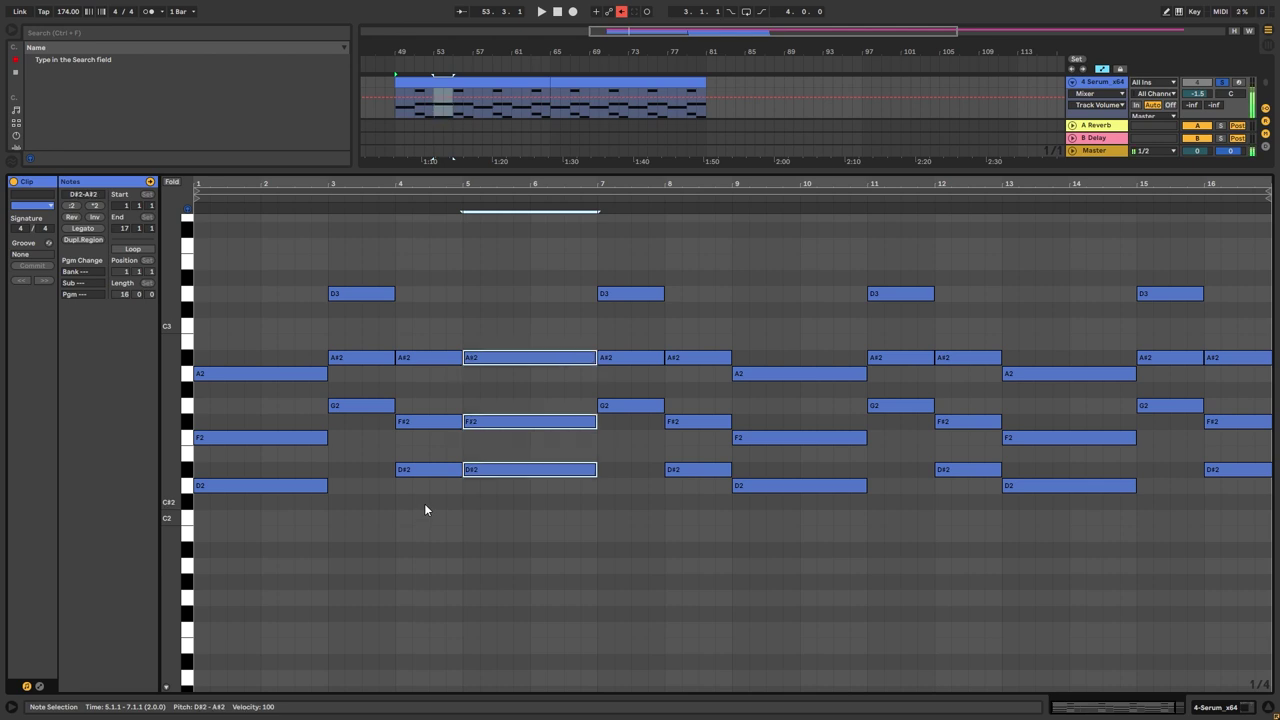
key("Down")
left_click(424, 503)
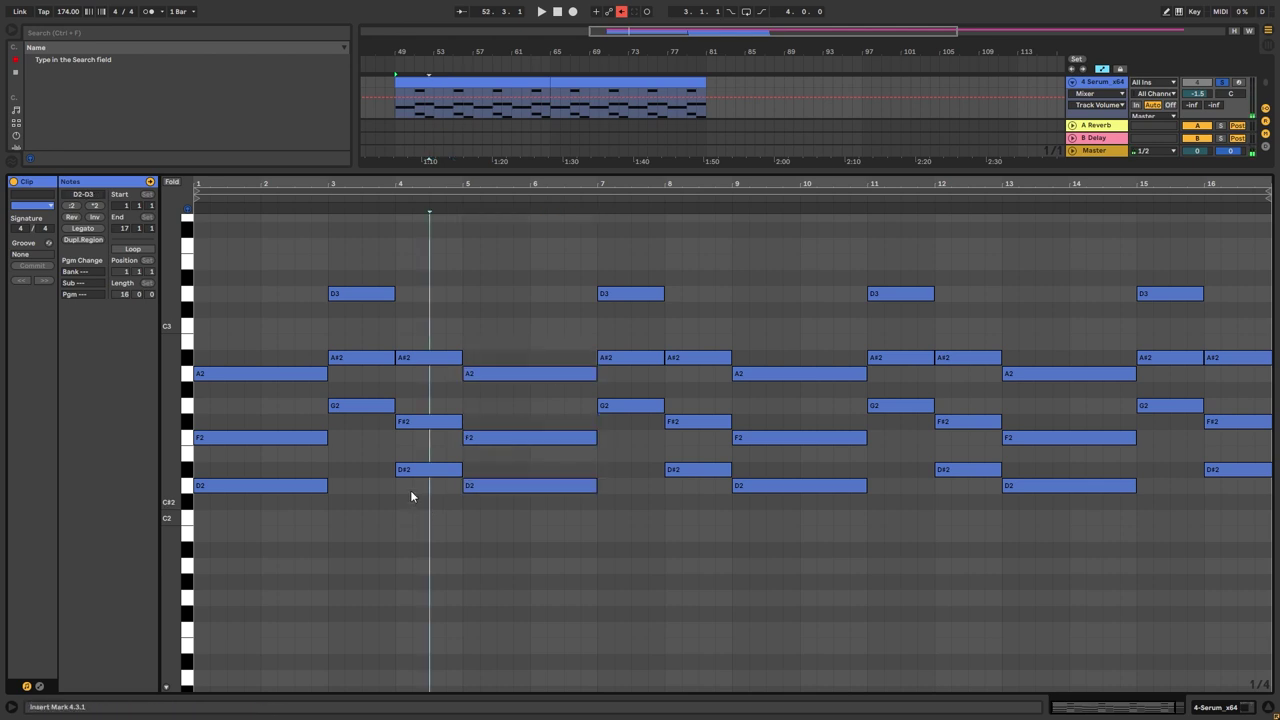
left_click_drag(373, 440, 375, 235)
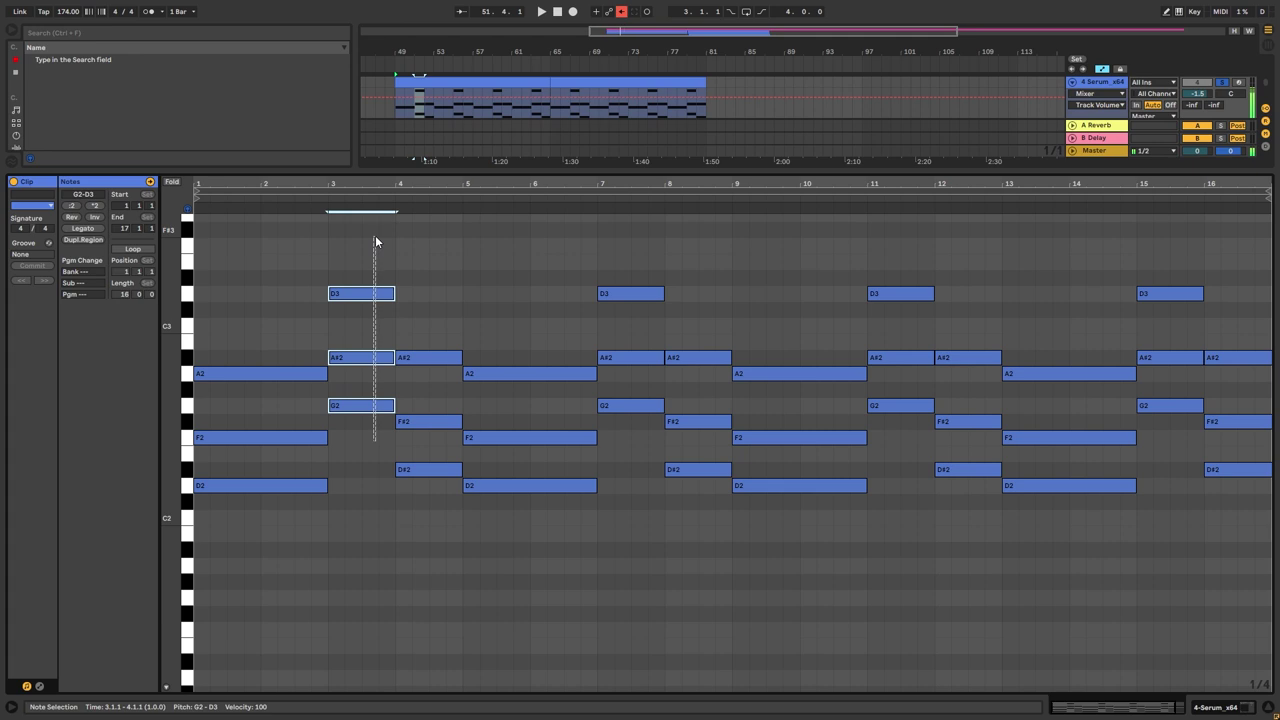
left_click(490, 308)
left_click_drag(490, 308, 498, 516)
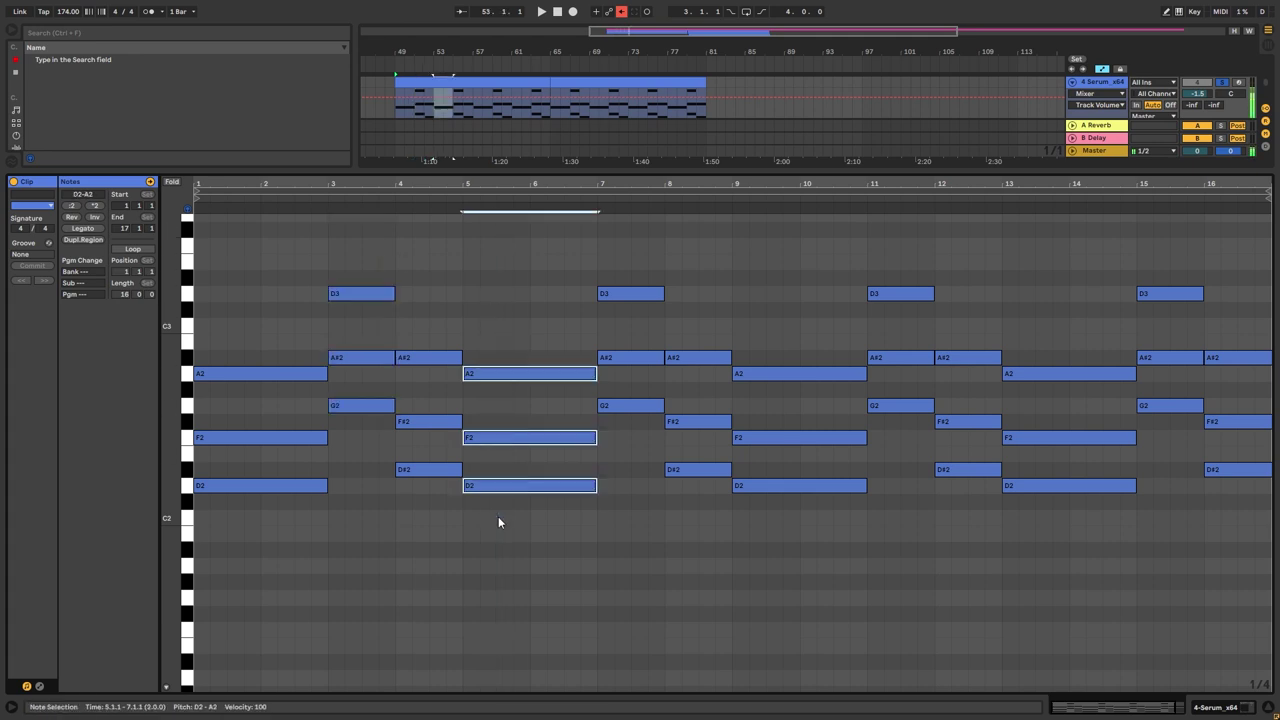
left_click(368, 462)
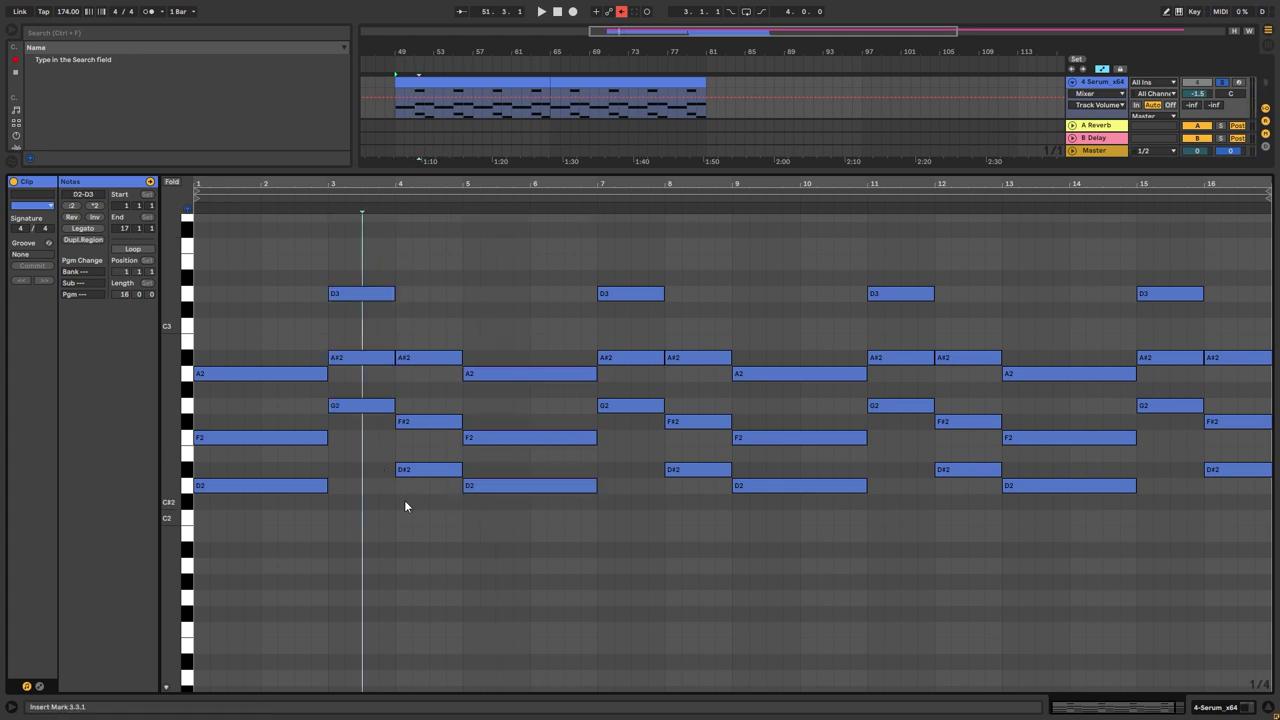
left_click(198, 459)
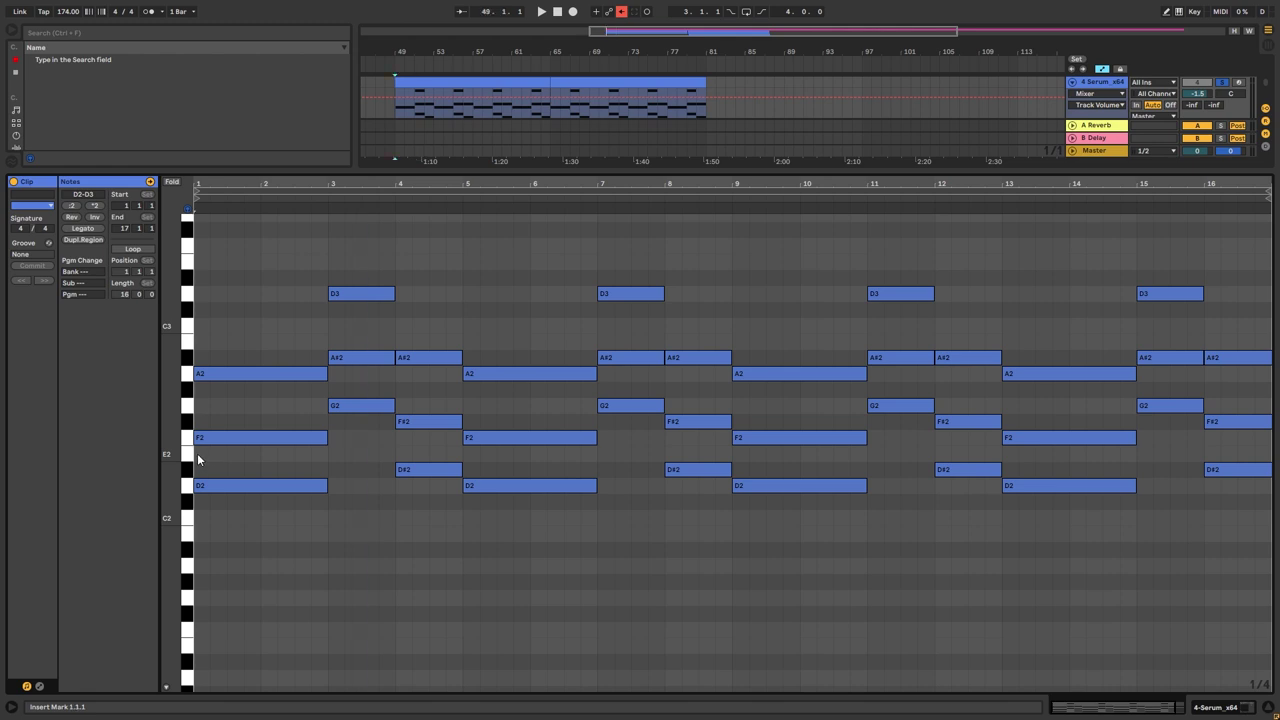
key("space")
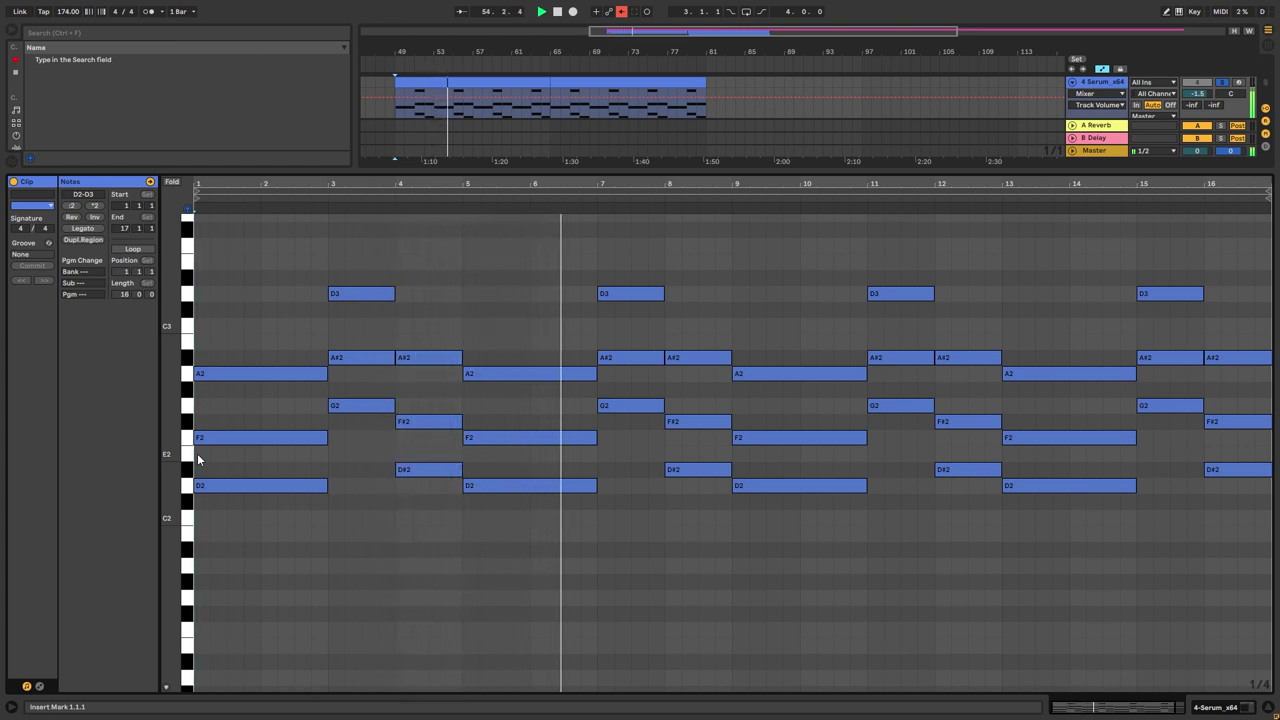
key("space")
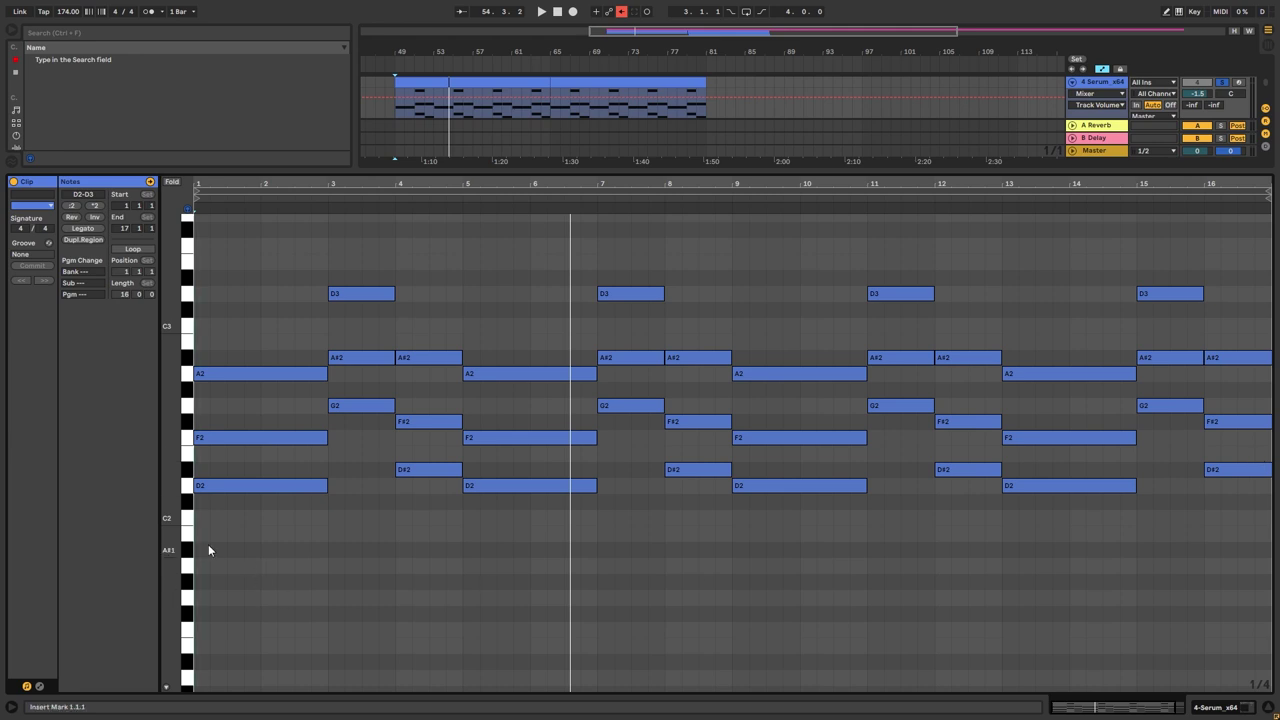
left_click_drag(208, 549, 1248, 205)
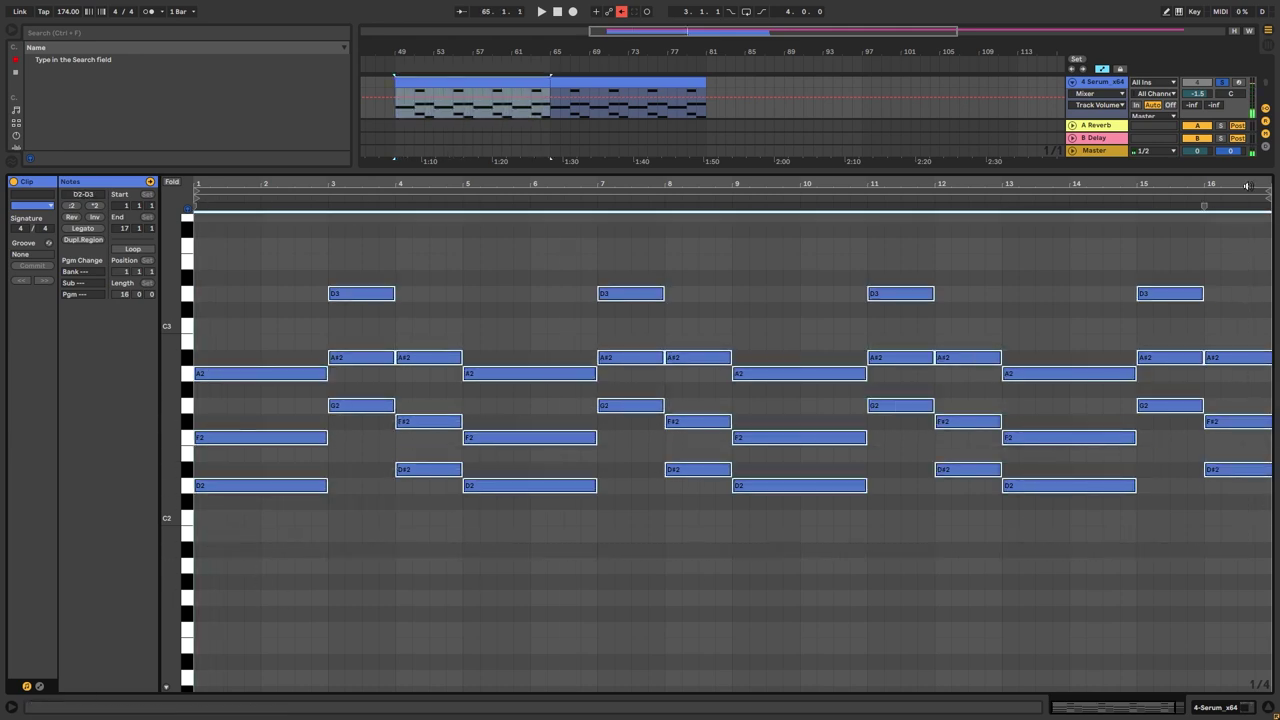
key("shift+Up")
key("space")
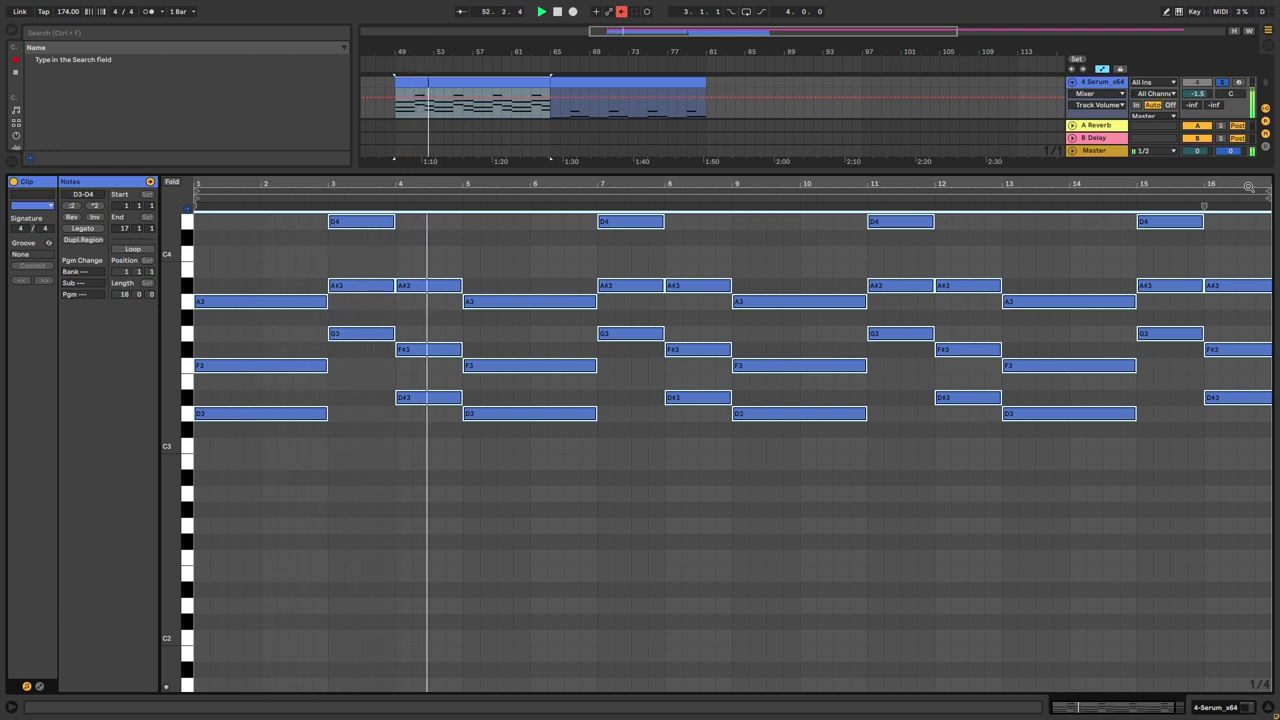
key("shift+Down")
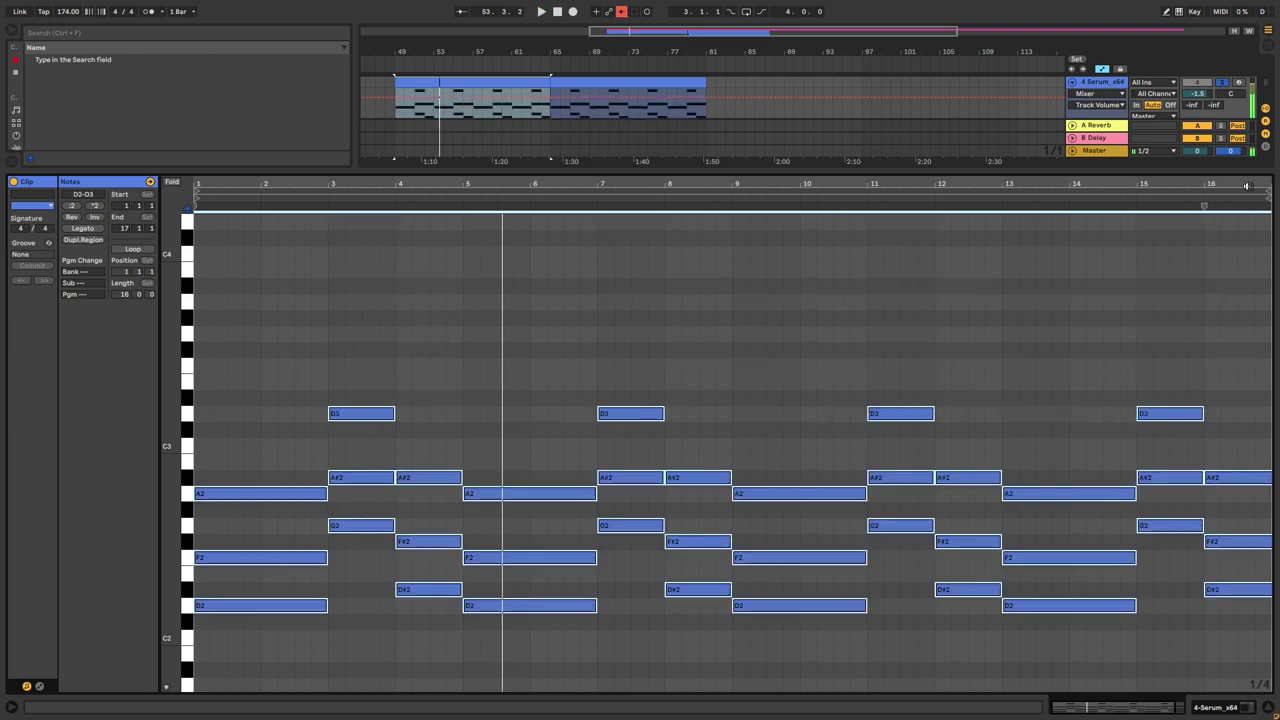
key("space")
left_click(1127, 660)
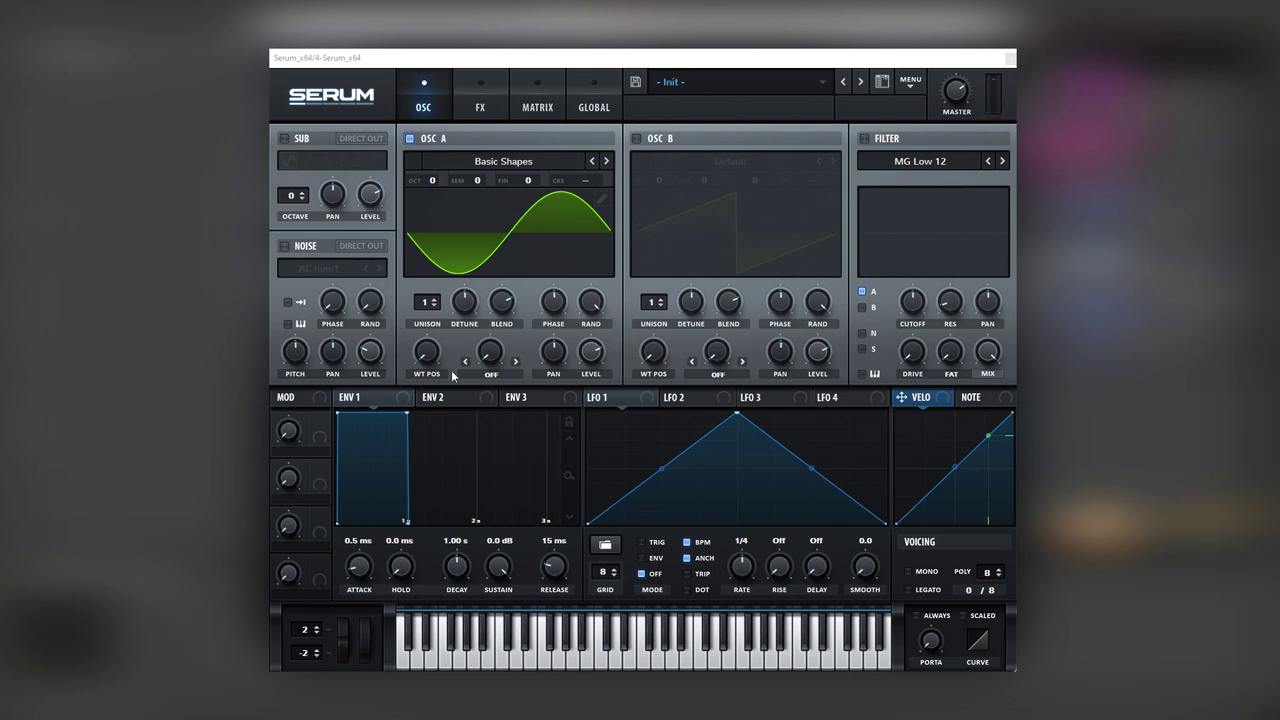
Turn on Serum's Chorus, set its rate to 0.05 Hz and raise its wet mix to 71%
left_click(472, 92)
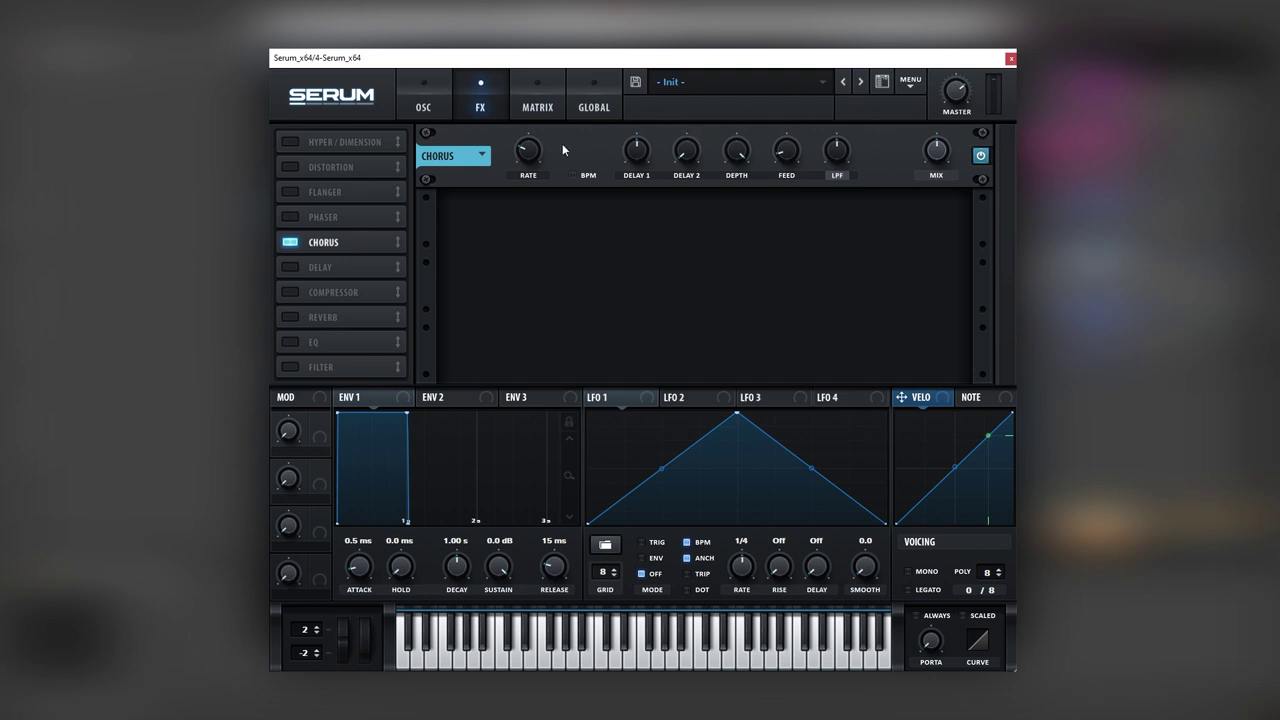
mouse_move(538, 151)
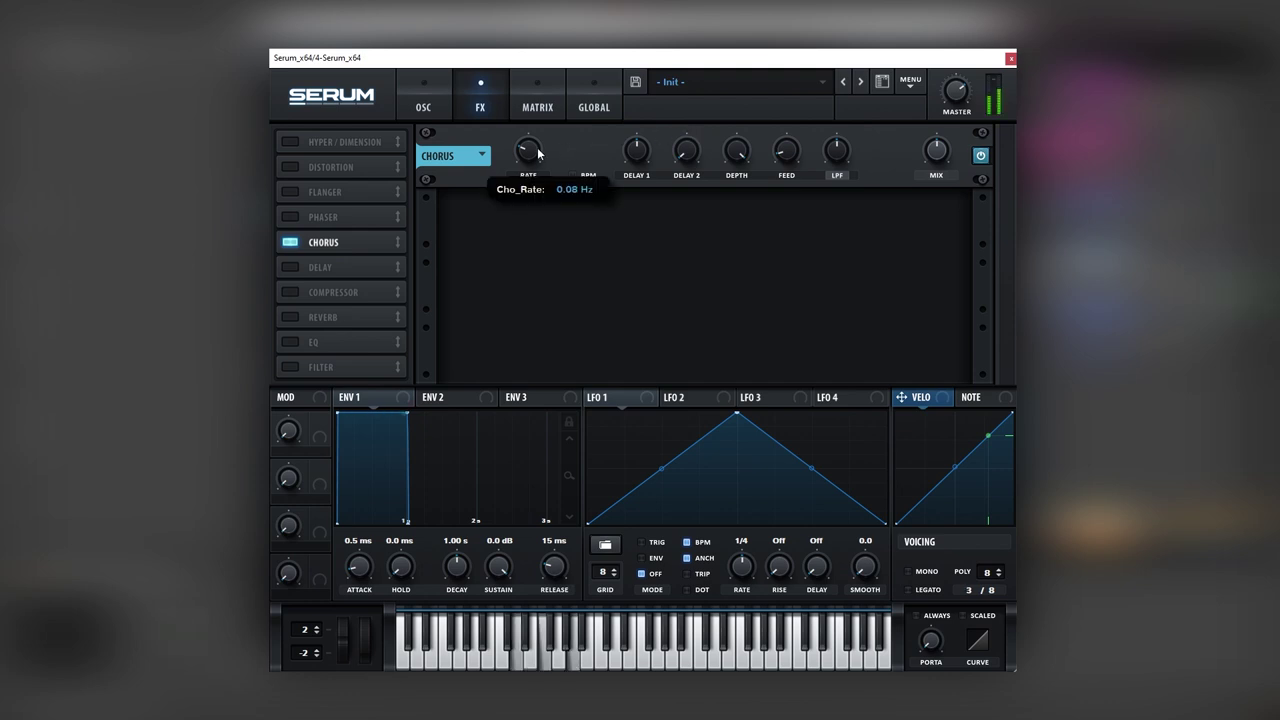
mouse_move(538, 151)
left_mouse_down()
mouse_move(545, 113)
mouse_move(529, 160)
mouse_move(530, 148)
left_mouse_up()
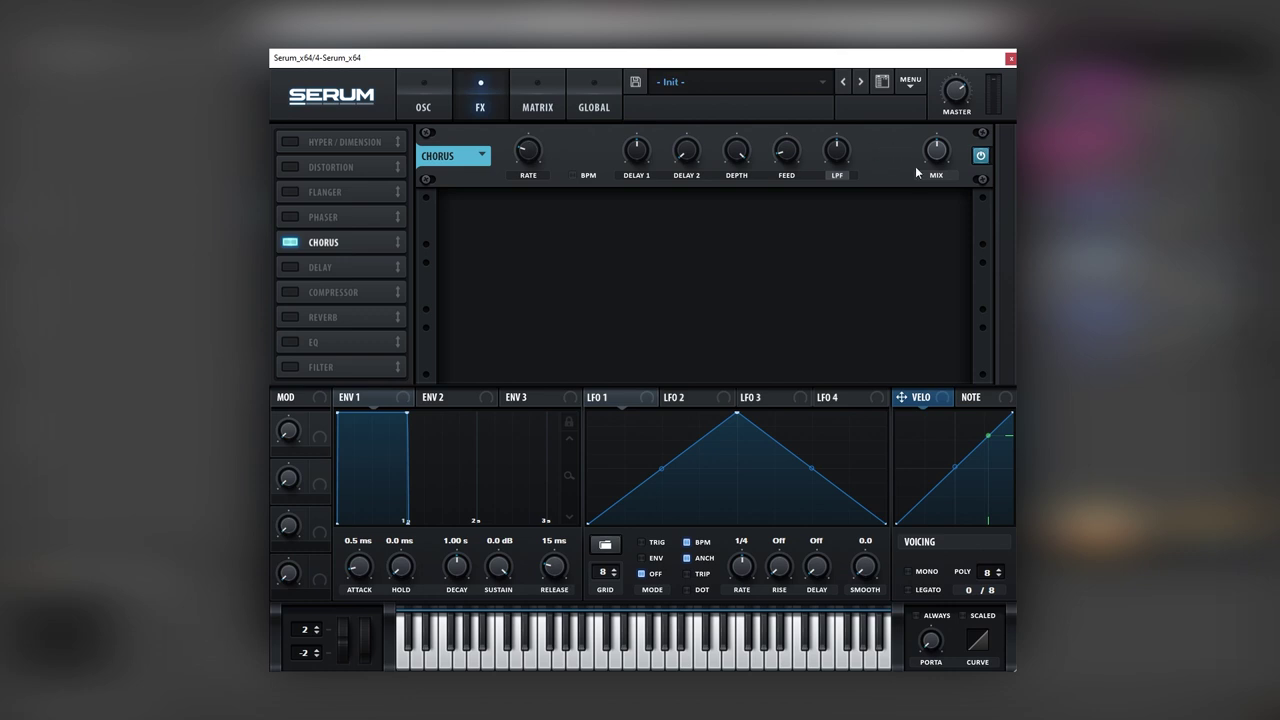
left_click_drag(929, 163, 932, 118)
left_click_drag(525, 152, 525, 153)
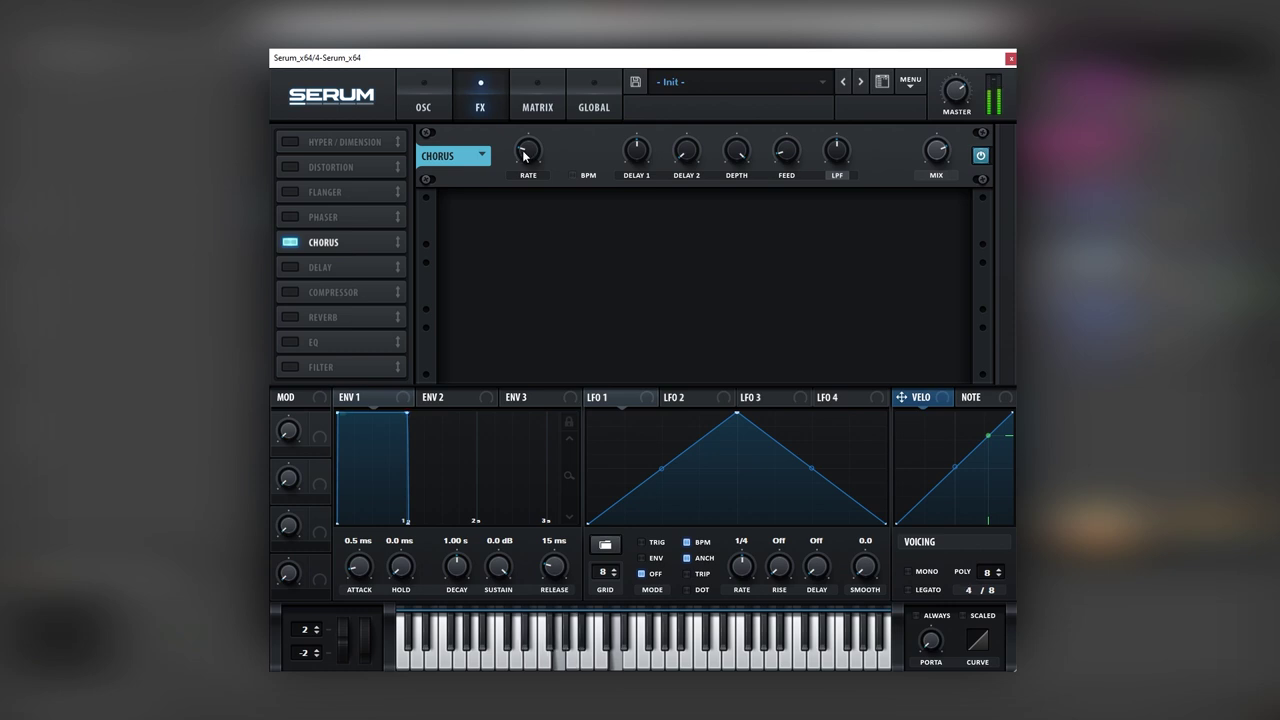
Change the pitch-bend up range on the oscillator page and test the pitch wheel
left_click(426, 112)
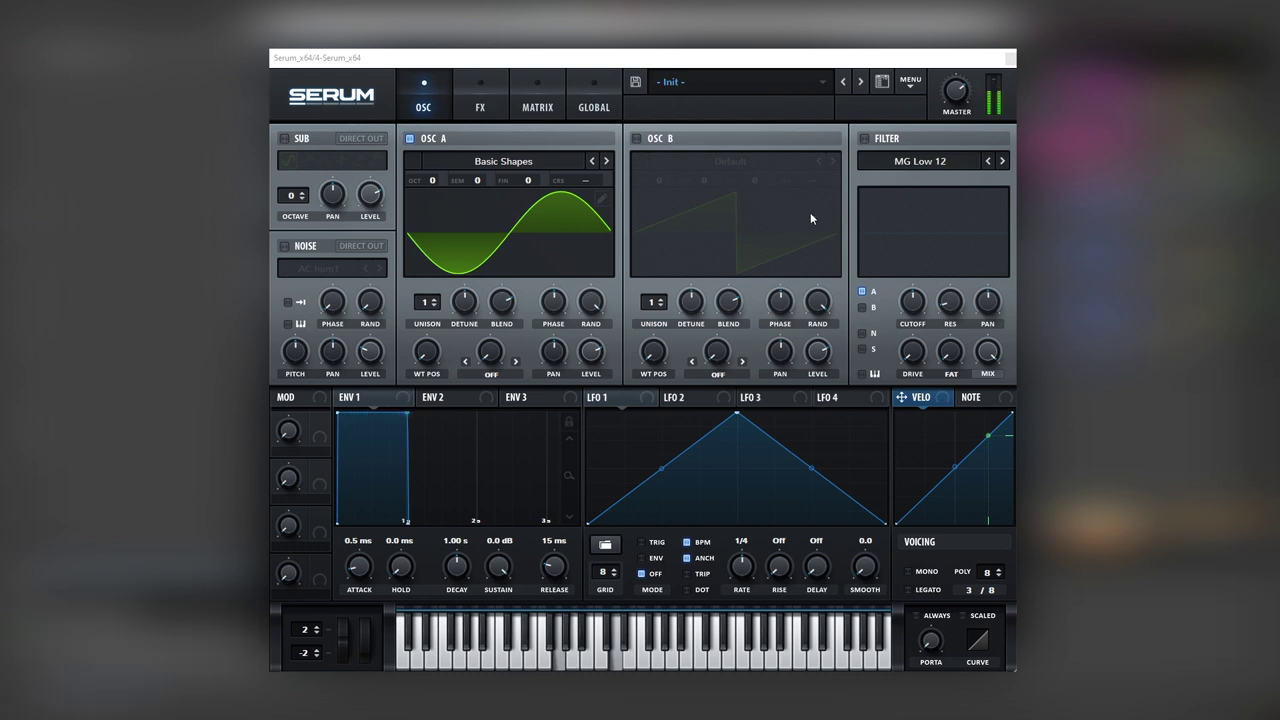
left_click(851, 218)
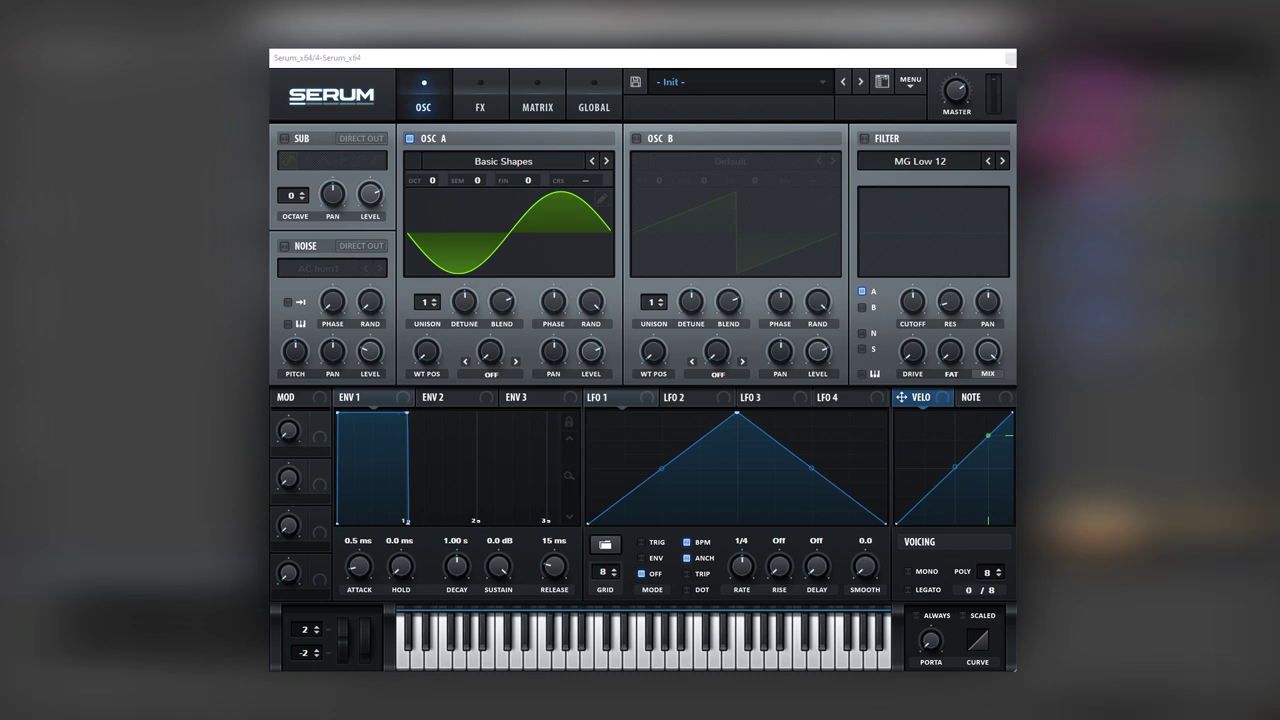
left_click_drag(309, 628, 314, 597)
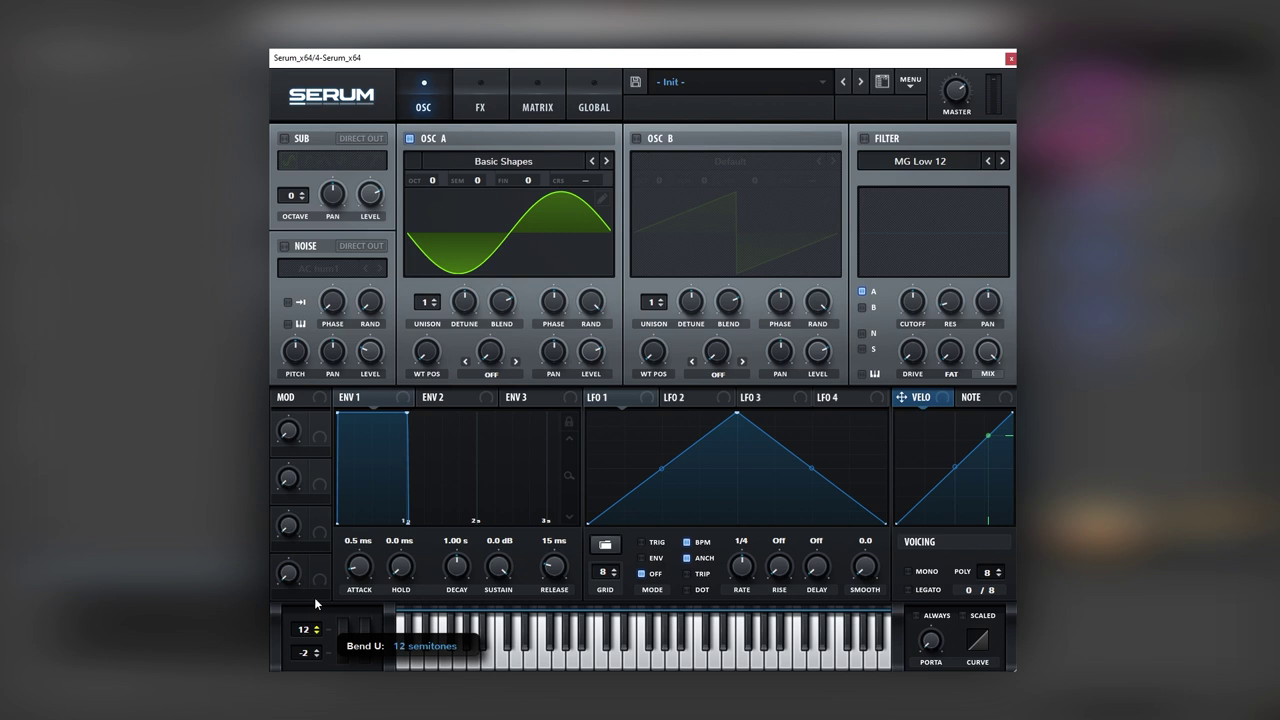
mouse_move(345, 637)
left_mouse_down()
mouse_move(344, 615)
mouse_move(345, 634)
left_mouse_up()
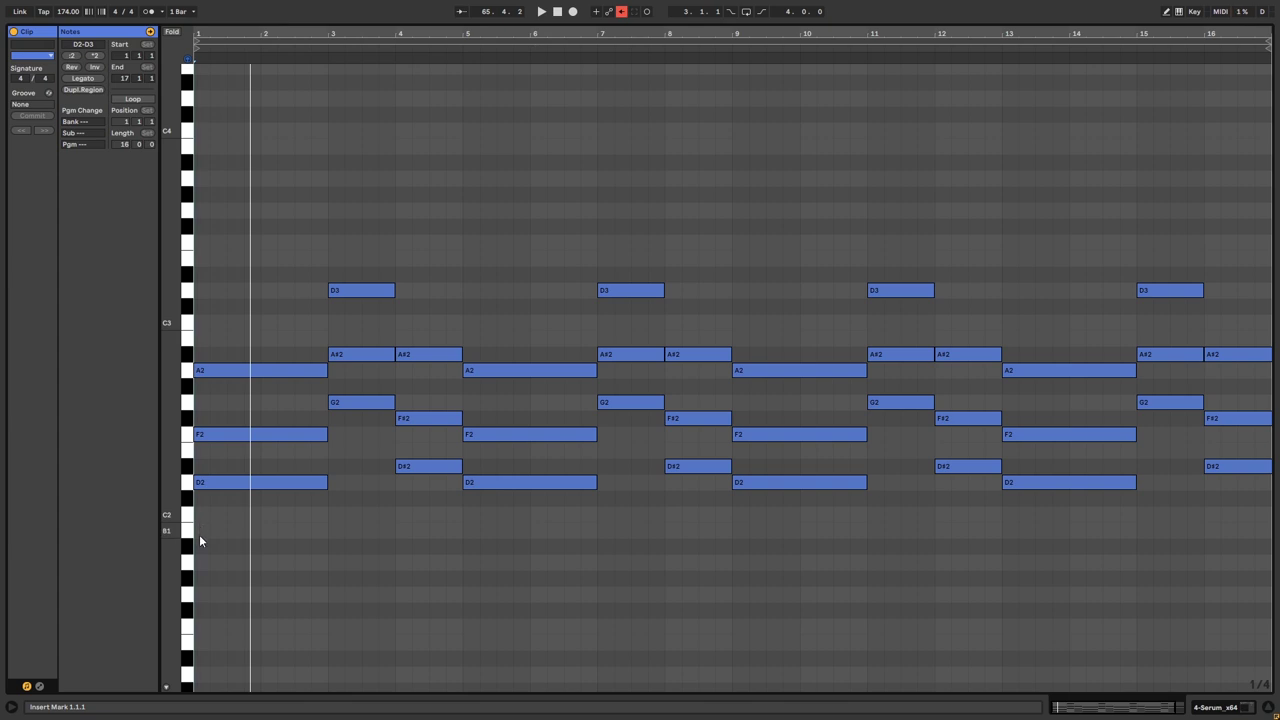
Transpose all chord notes up an octave to D3–D4 and listen to the result
left_click_drag(199, 540, 1274, 237)
key("shift+Up")
key("space")
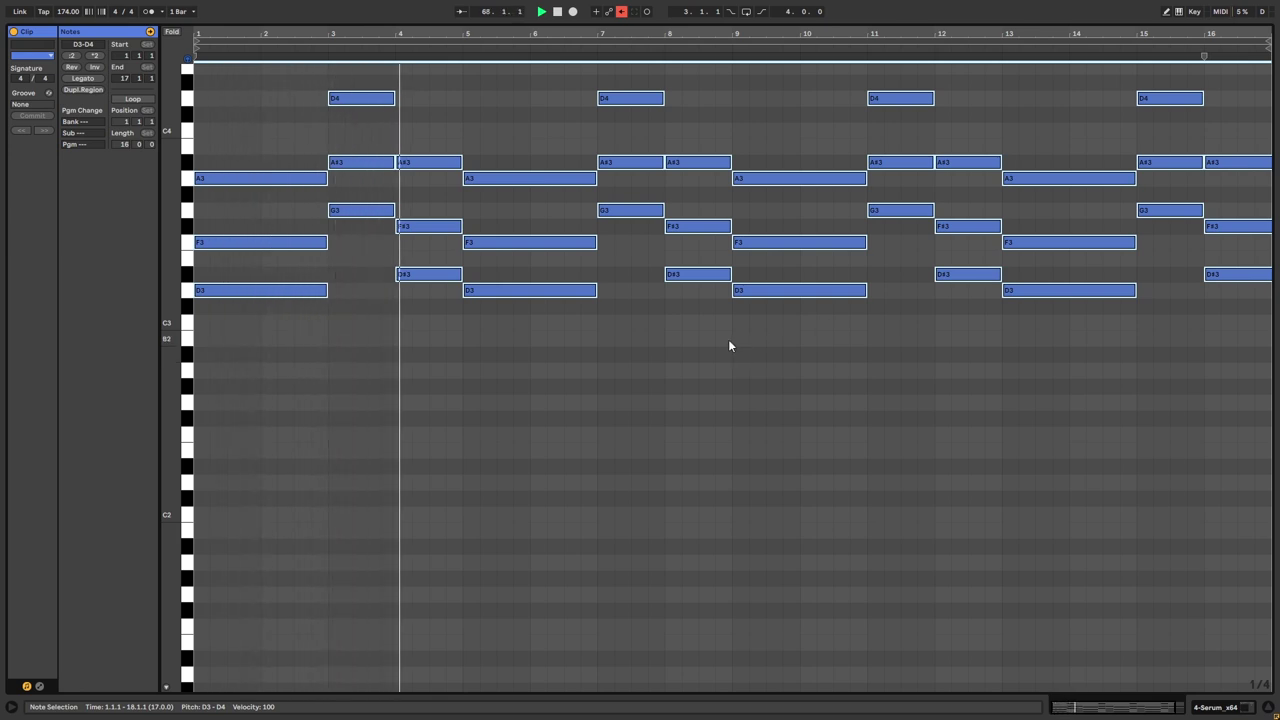
key("space")
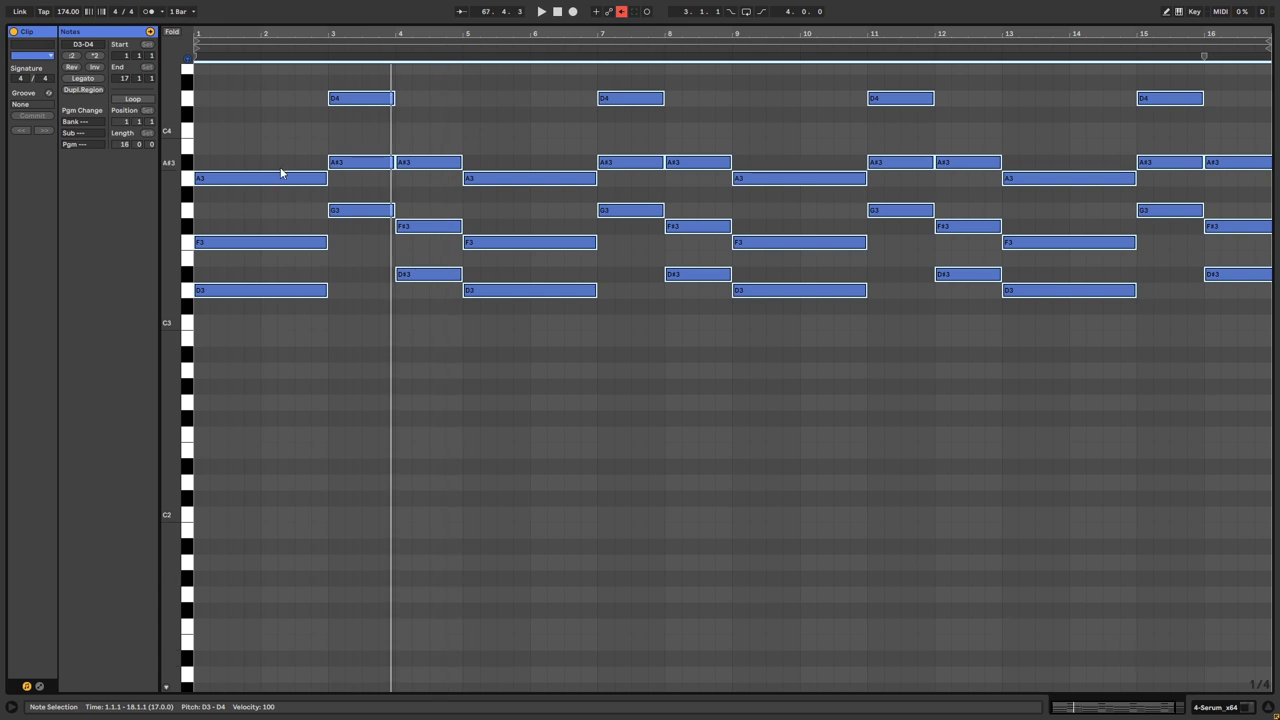
Turn on the metronome, nudge all chord notes a 16th past the bar 1 downbeat, and audition
left_click(149, 14)
key("space")
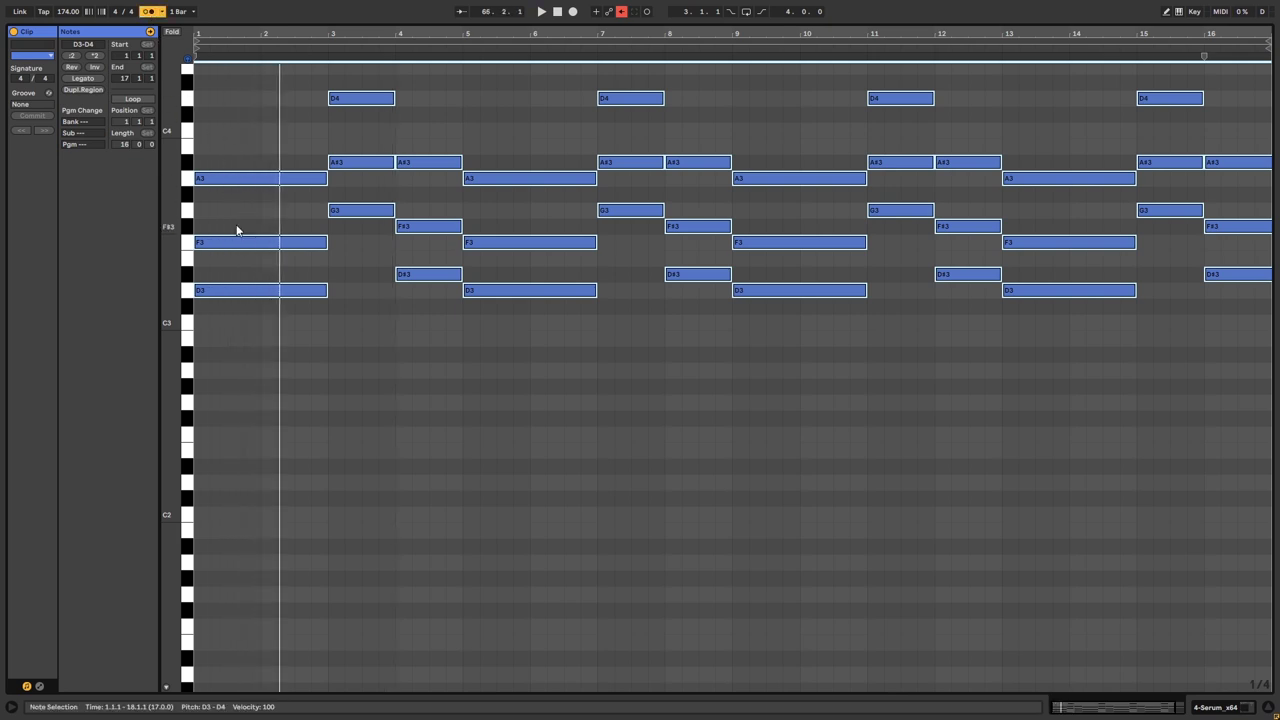
key("plus")
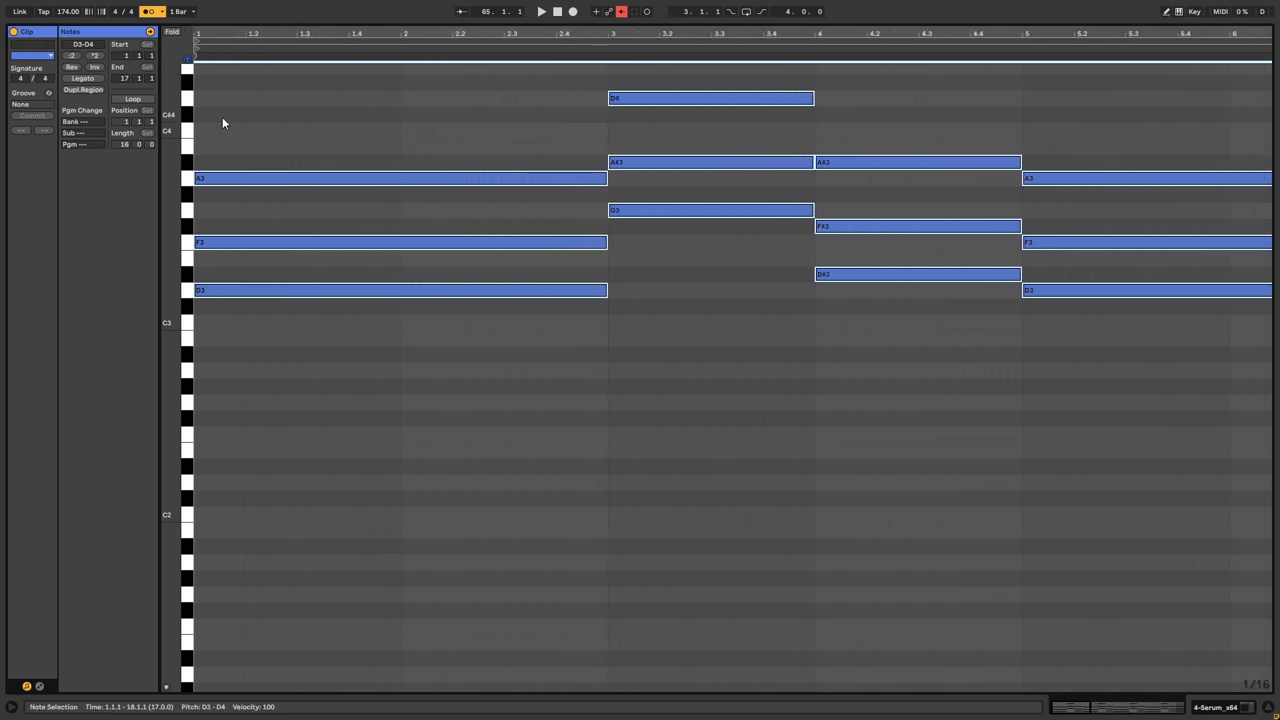
left_click_drag(229, 180, 251, 177)
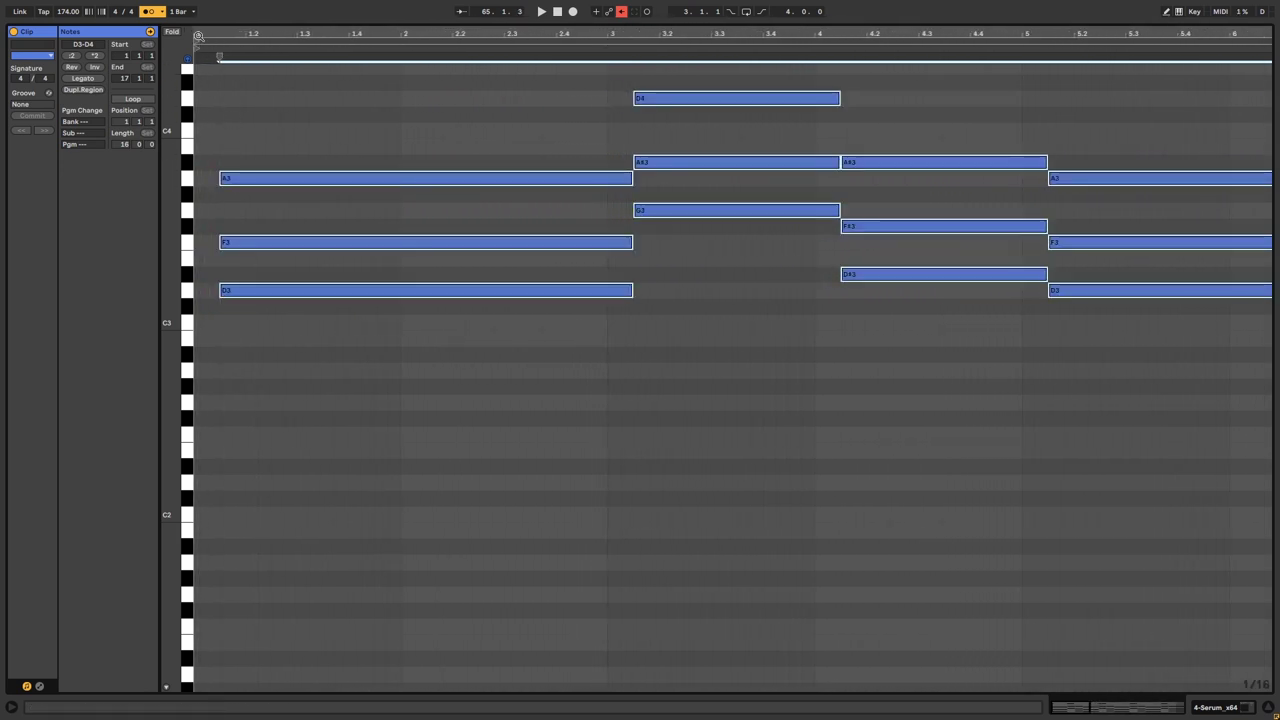
left_click(249, 47)
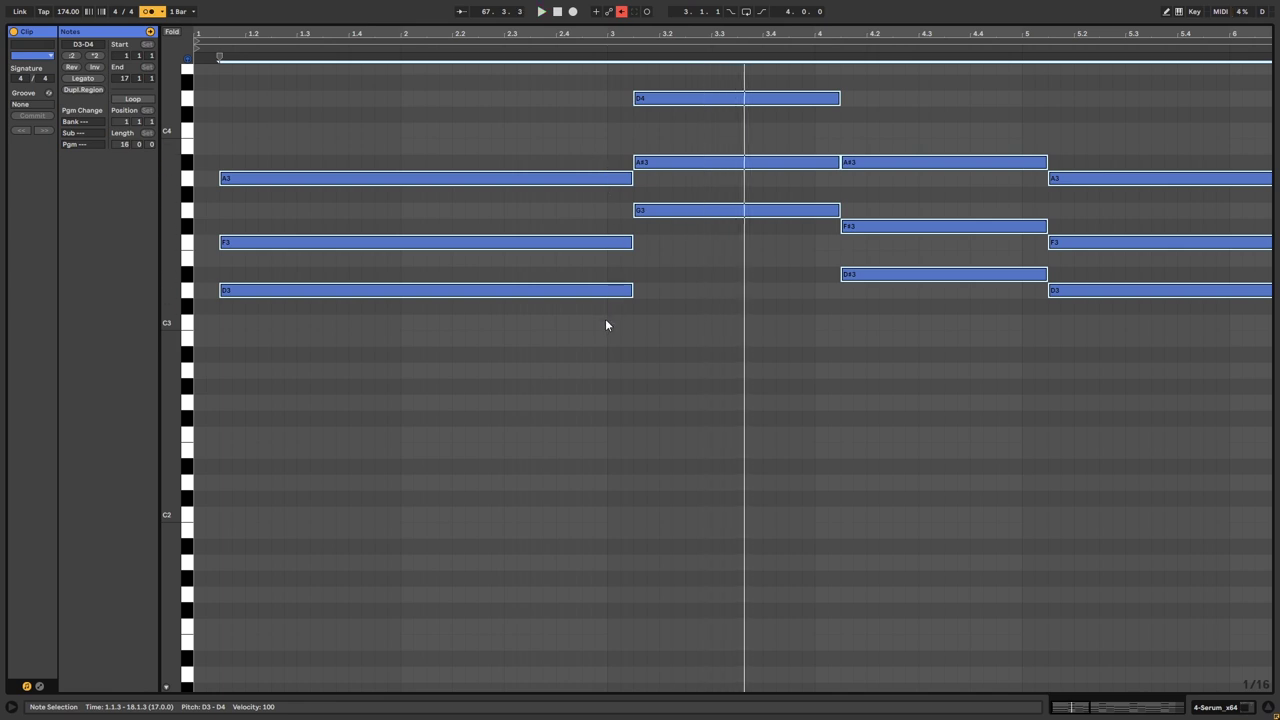
left_click(198, 272)
key("space")
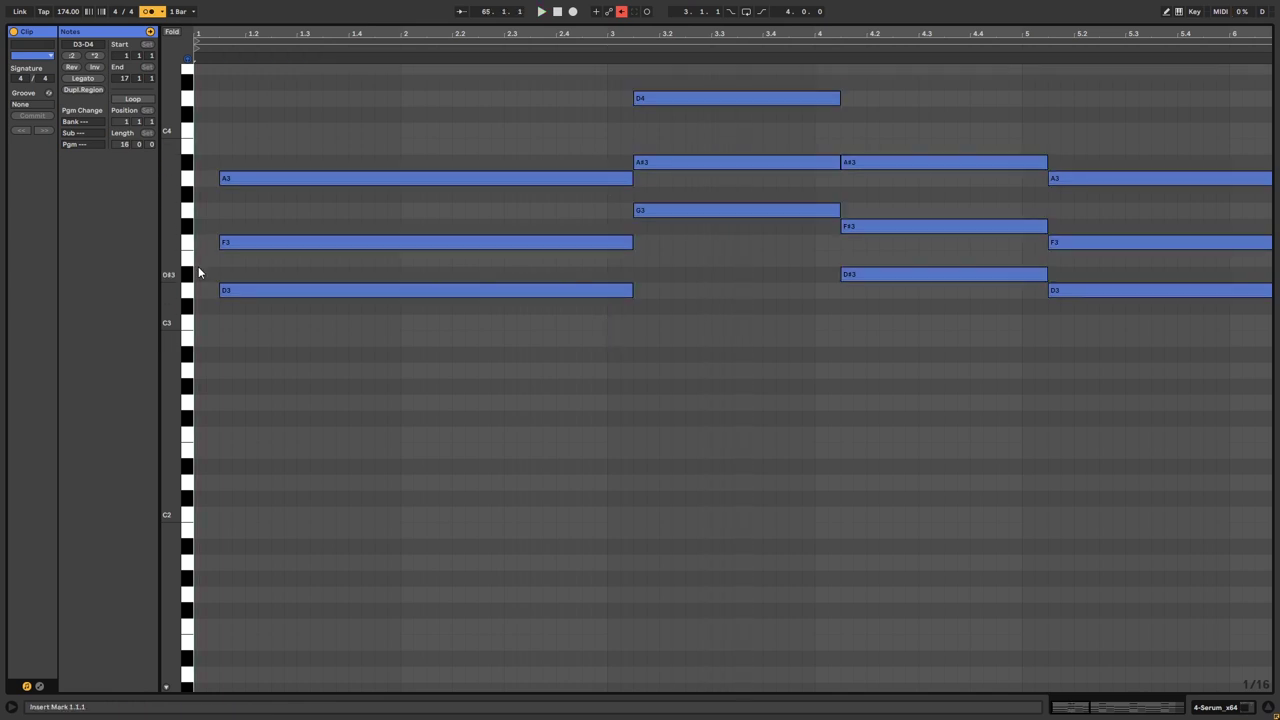
key("space")
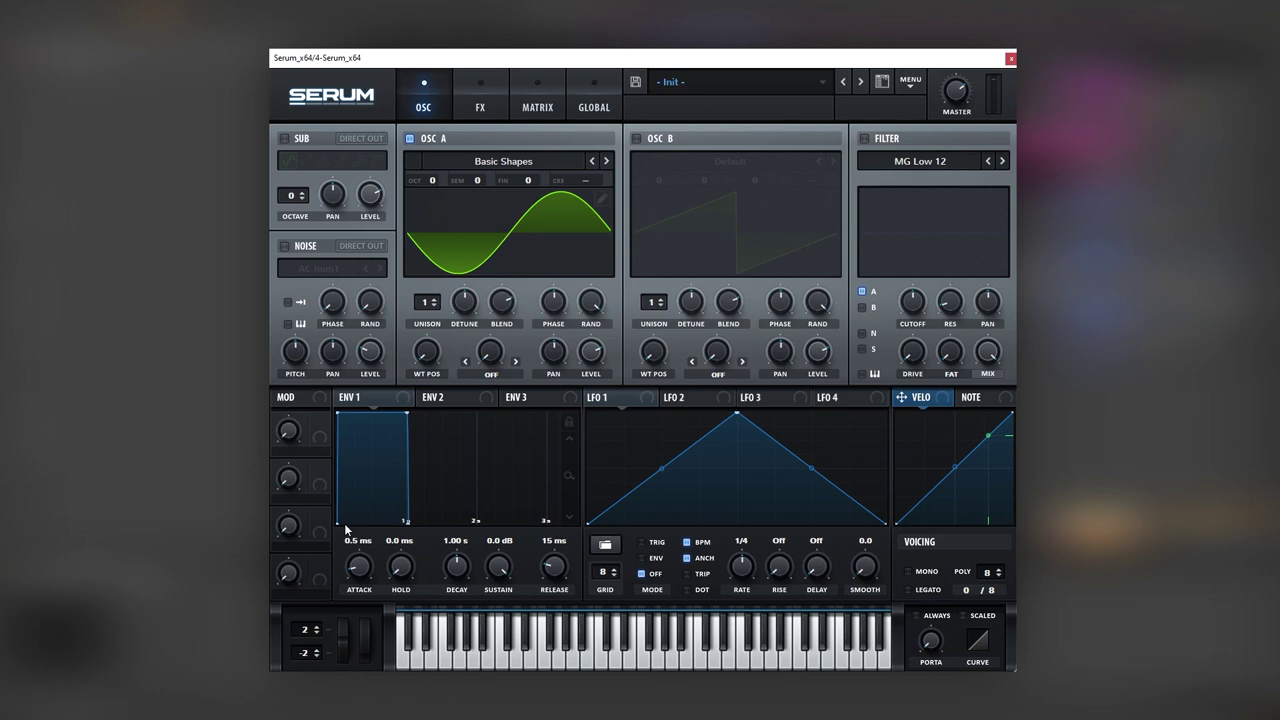
Drop envelope 1 sustain to -inf dB and lengthen its decay to 1.93 s
left_click_drag(498, 567, 498, 610)
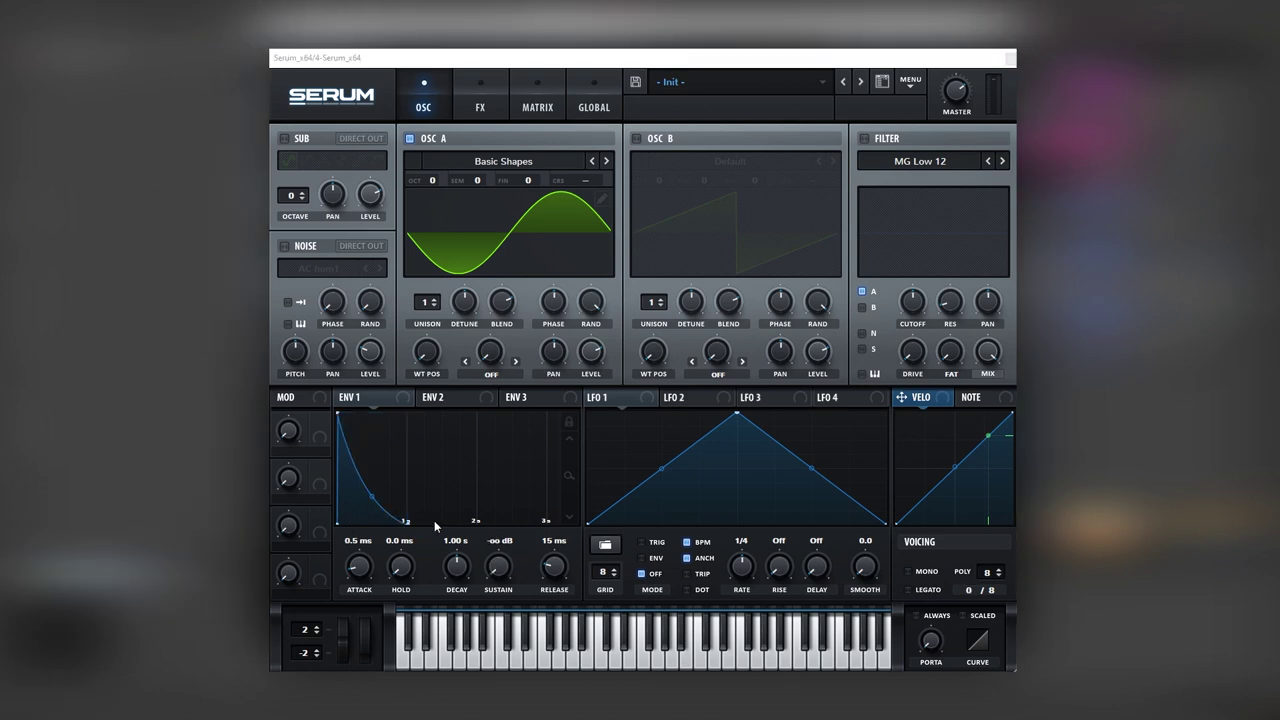
left_click(456, 532)
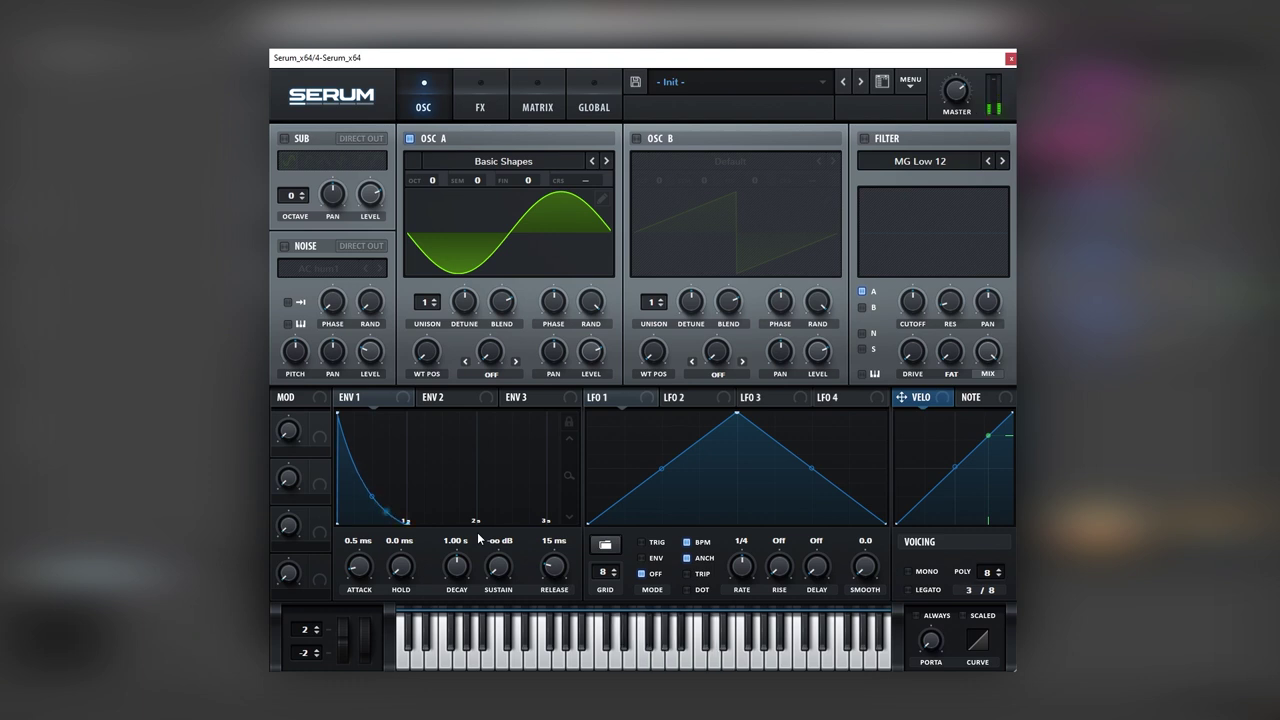
left_click_drag(458, 572, 458, 556)
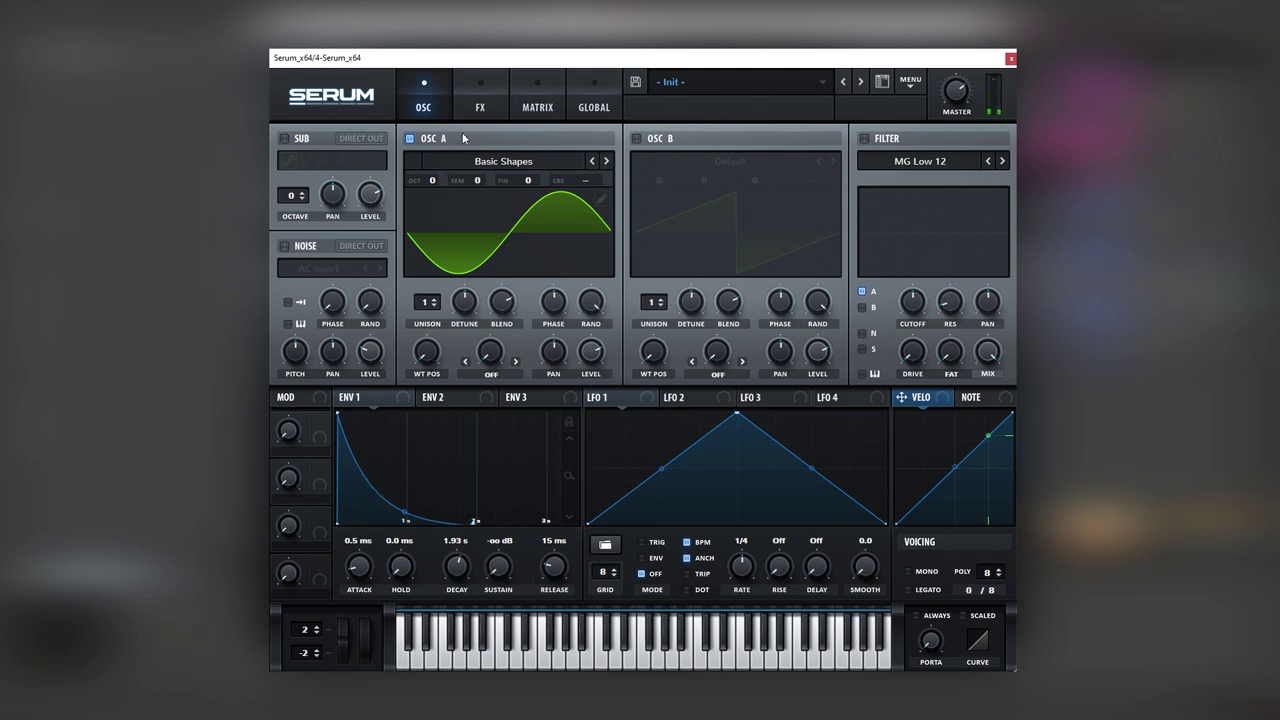
Enable Serum's Hall Reverb with wet mix 42% and low cut 31%
left_click(467, 97)
left_click(299, 316)
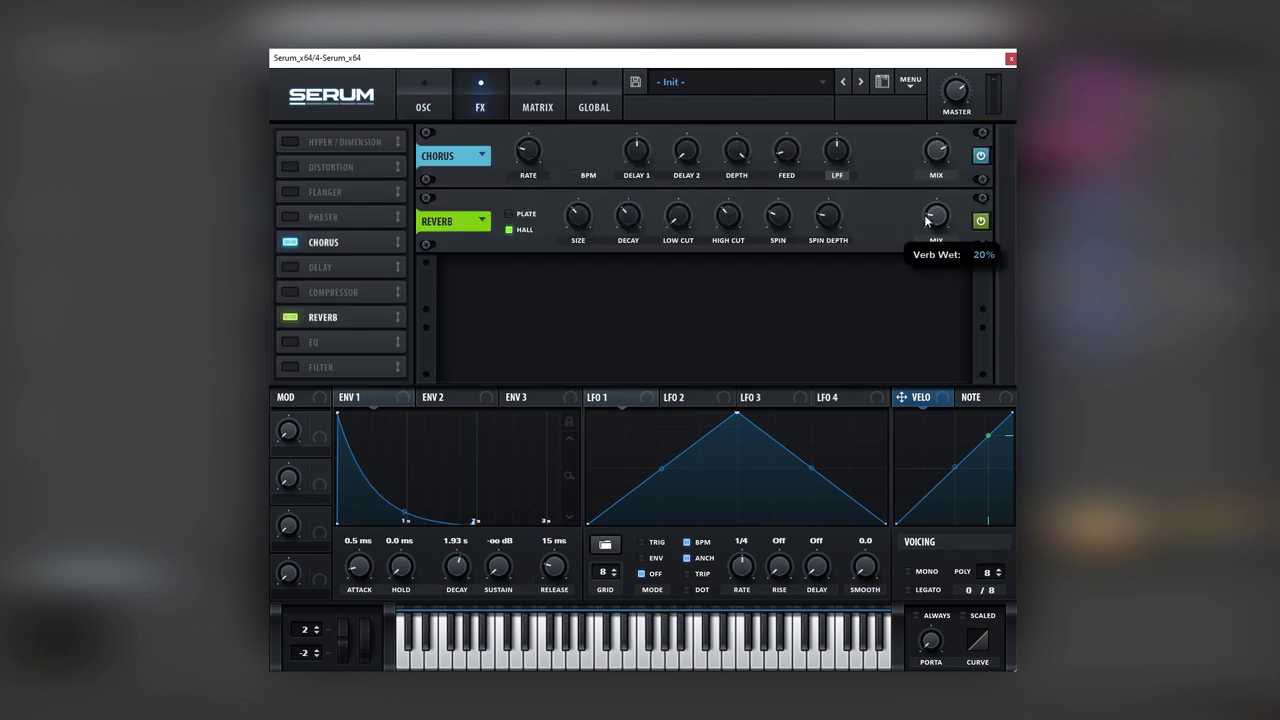
left_click_drag(931, 214, 933, 196)
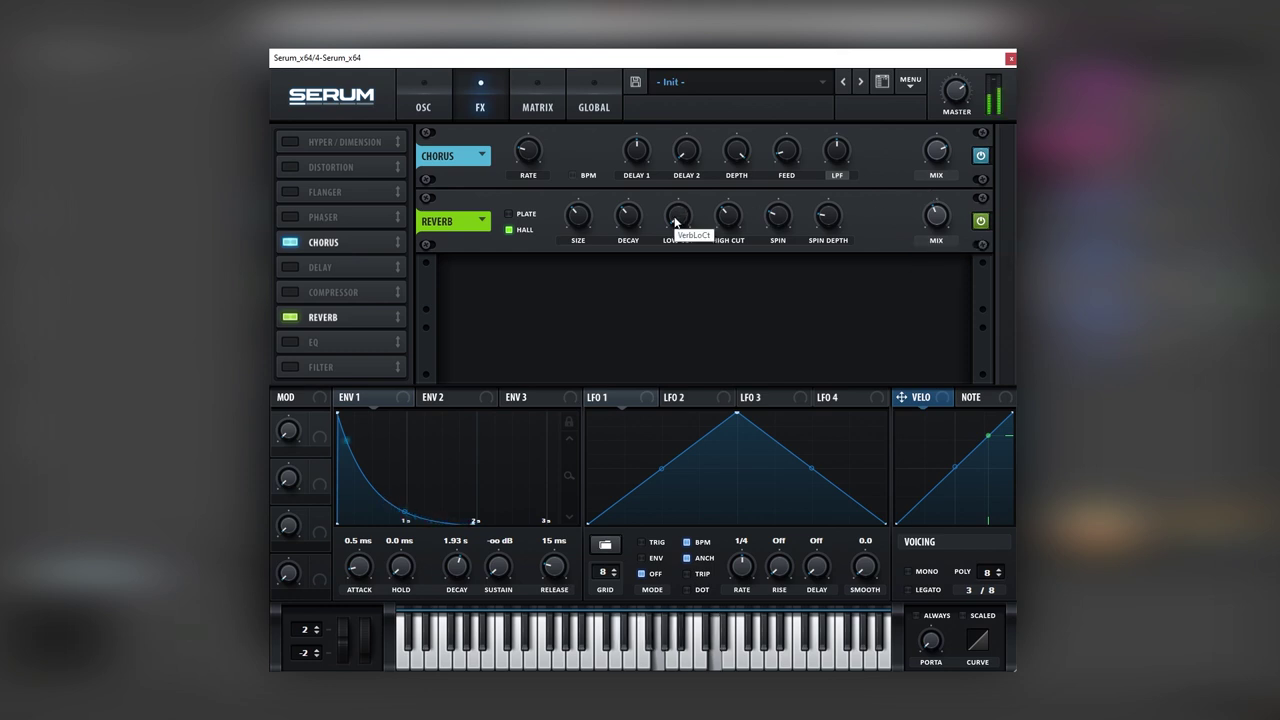
left_click_drag(680, 216, 675, 203)
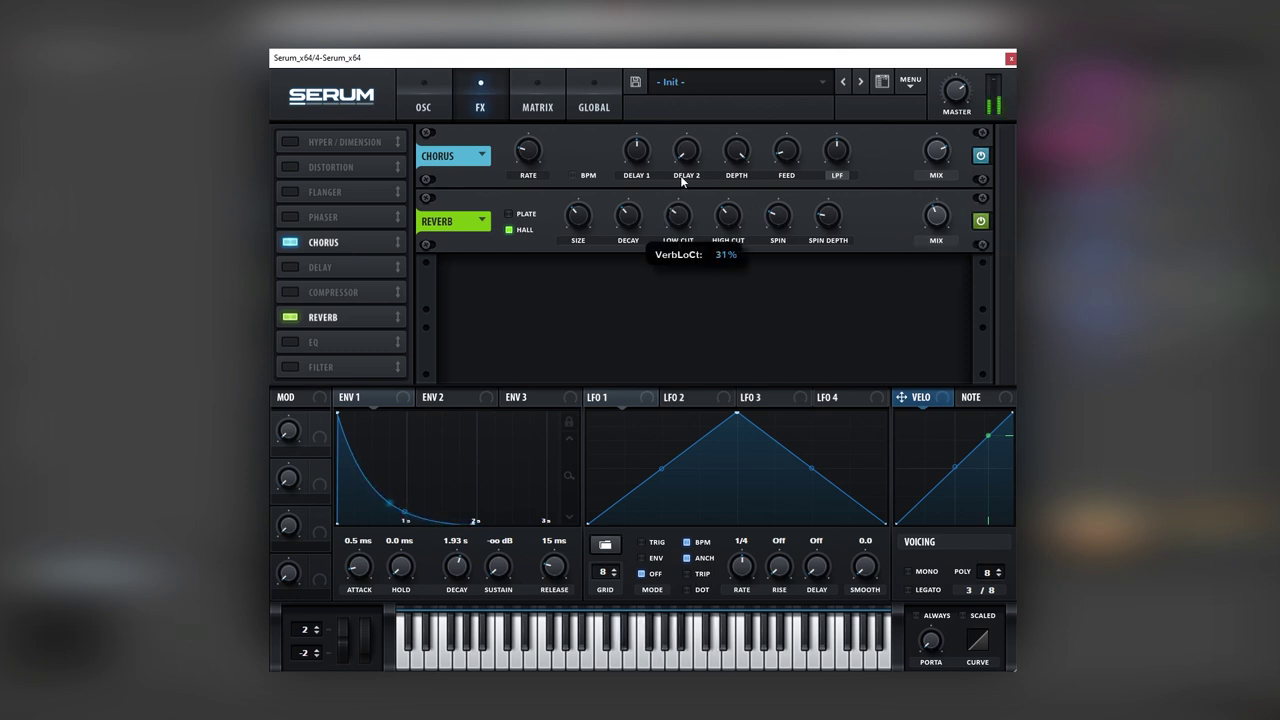
Switch Serum back to the OSC page to view the sine oscillator and its plucky envelope
left_click(426, 108)
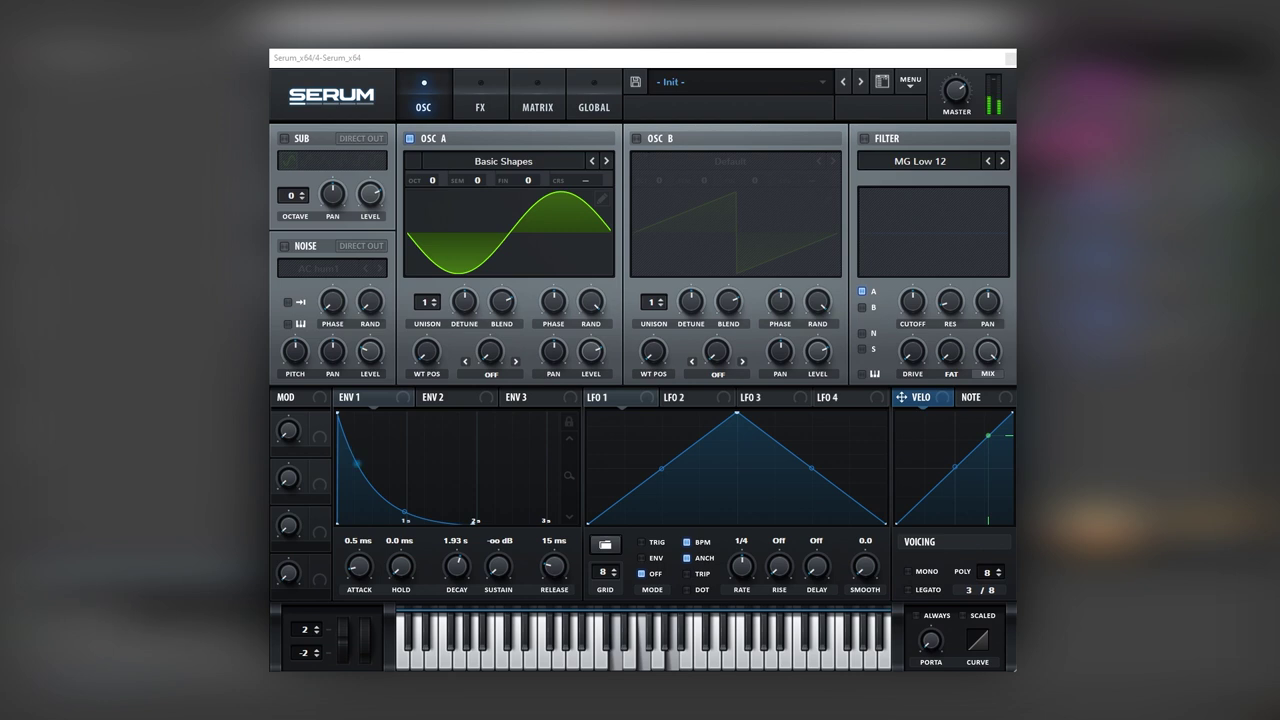